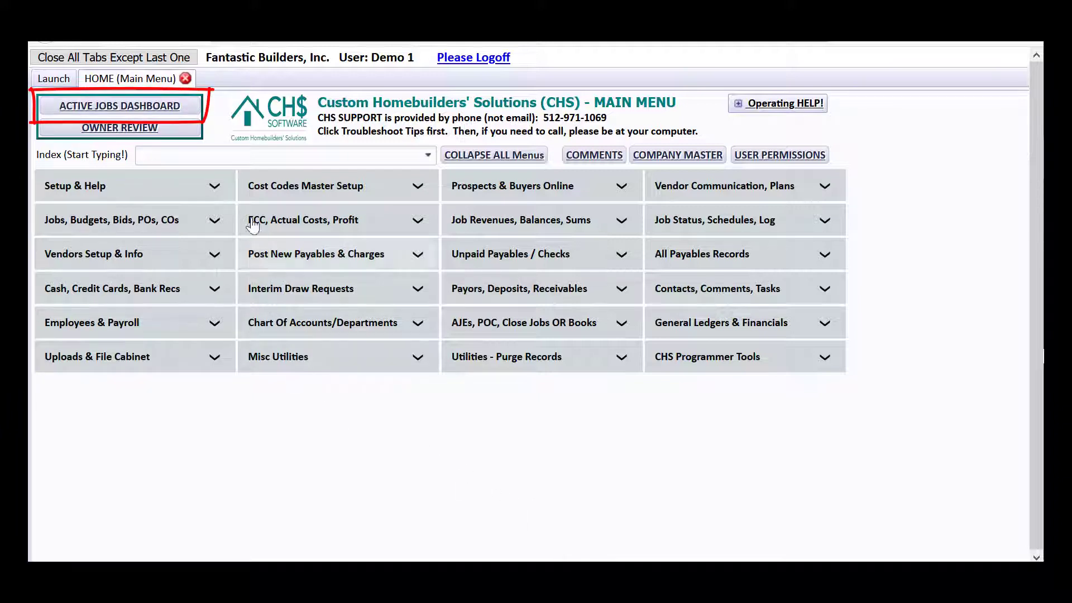
- Open the Active Jobs Dashboard and select job H11RIVER as the active job
{"action": "left_click", "coordinate": [190, 107]}
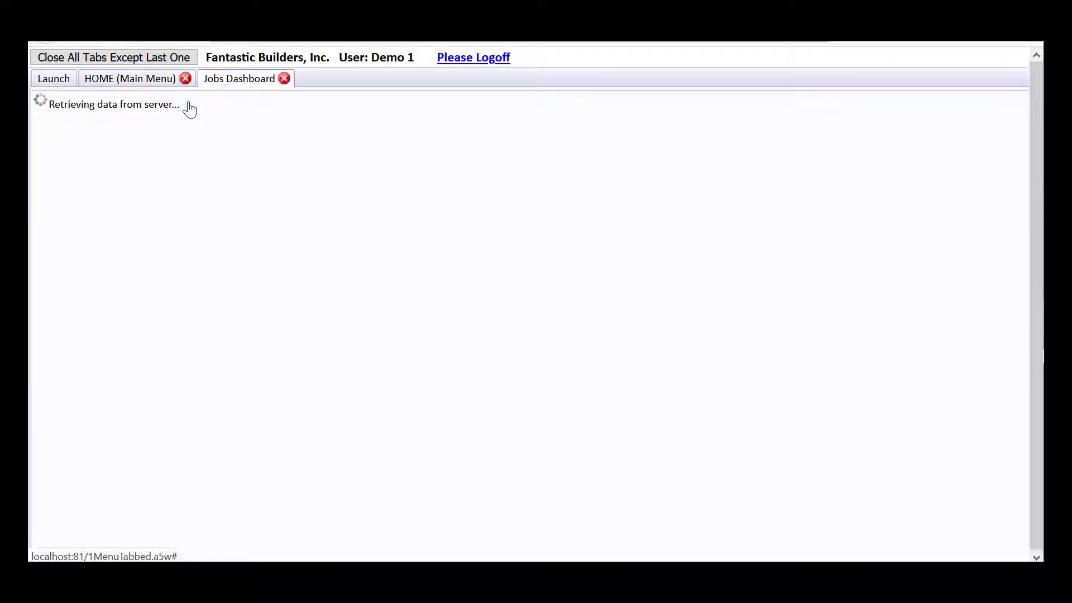
{"action": "left_click", "coordinate": [233, 144]}
{"action": "type", "text": "h11"}
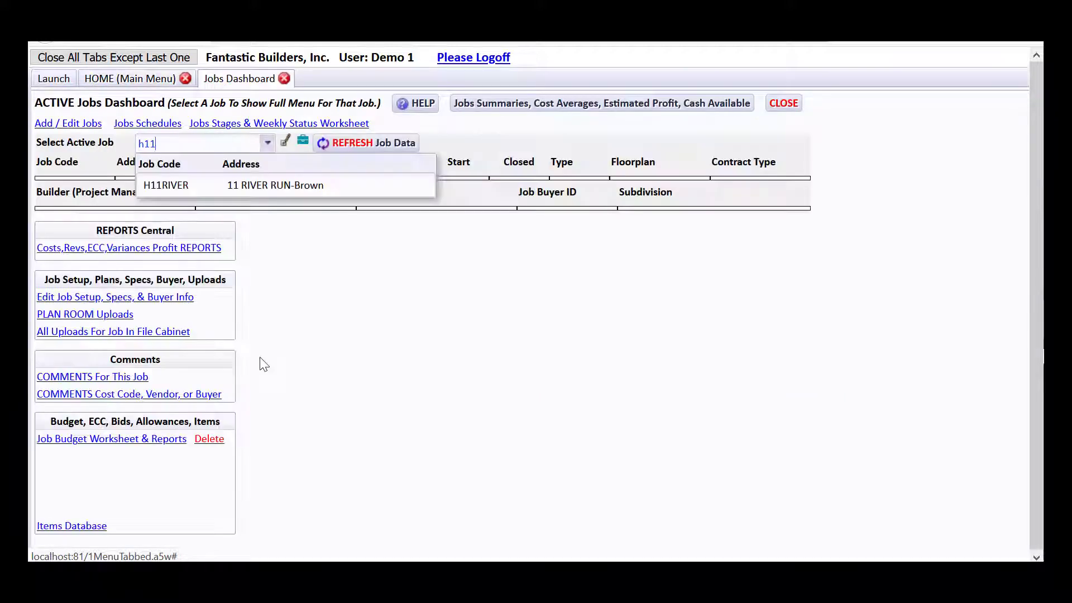
{"action": "left_click", "coordinate": [234, 185]}
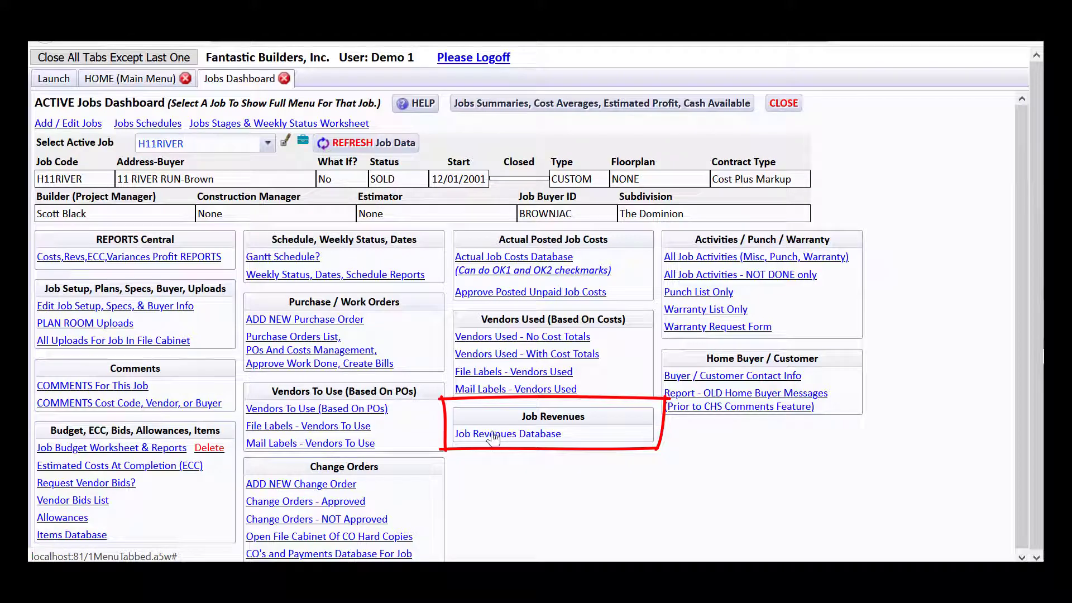
- Review the job's revenues database grouped by deposit category, including its results report, and close both
{"action": "left_click", "coordinate": [494, 437]}
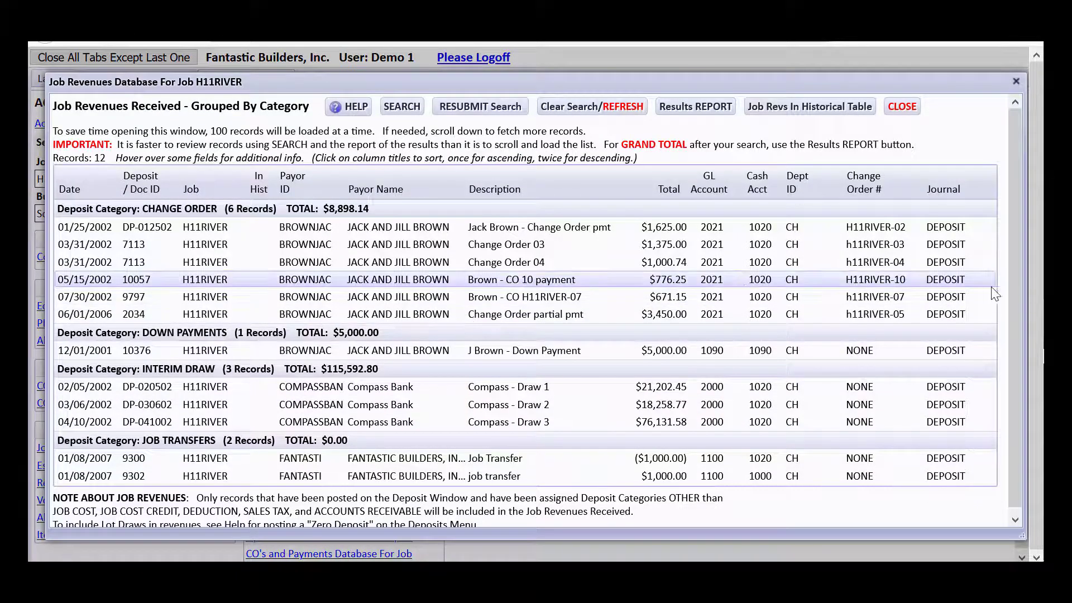
{"action": "left_click_drag", "start_coordinate": [1012, 260], "coordinate": [1013, 320]}
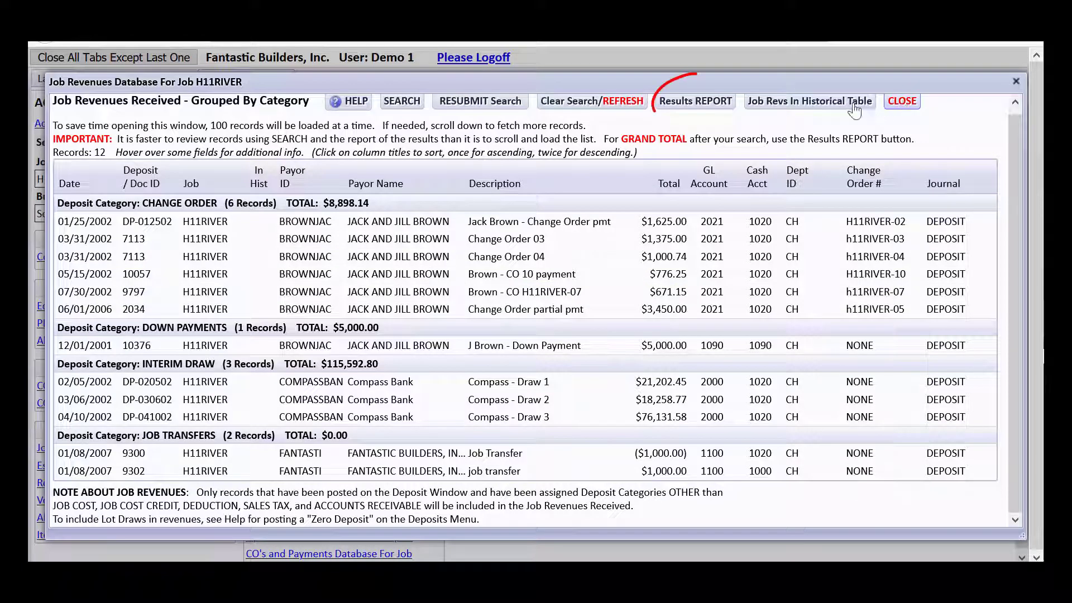
{"action": "left_click", "coordinate": [715, 104]}
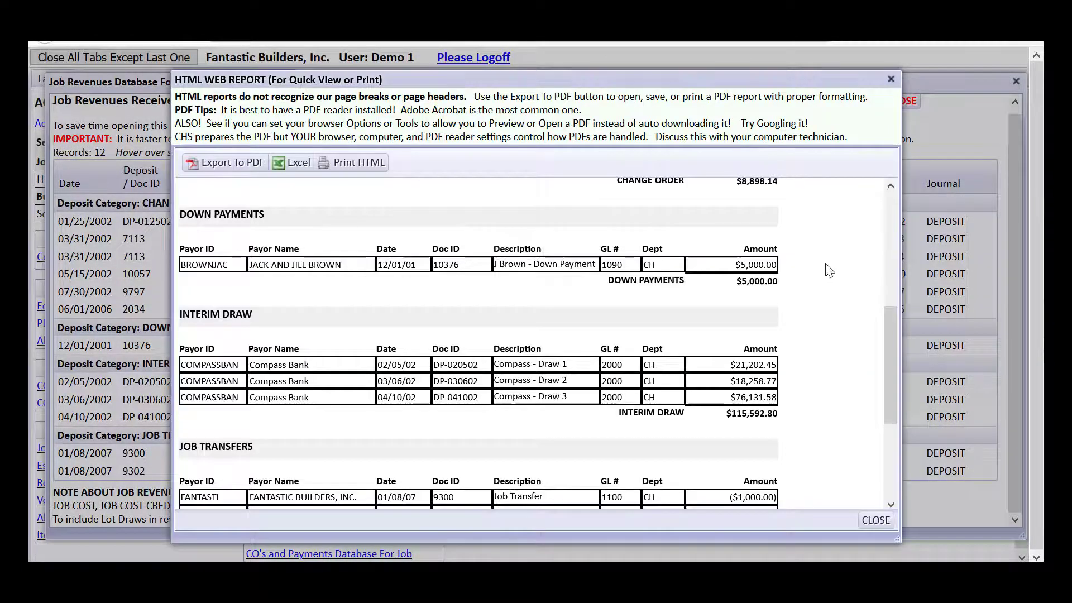
{"action": "left_click_drag", "start_coordinate": [889, 347], "coordinate": [880, 223]}
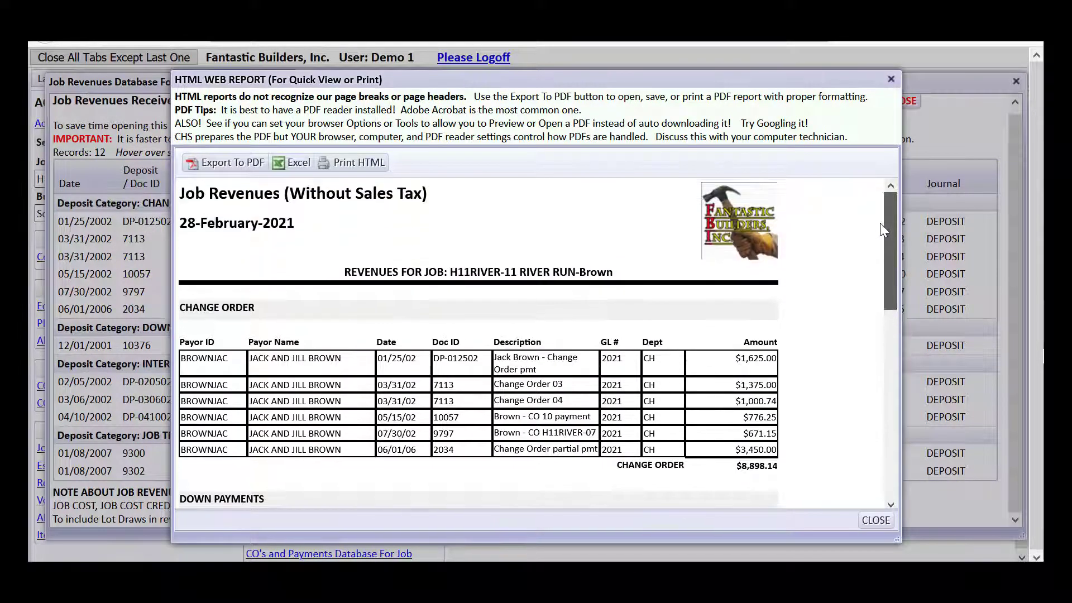
{"action": "left_click", "coordinate": [875, 520]}
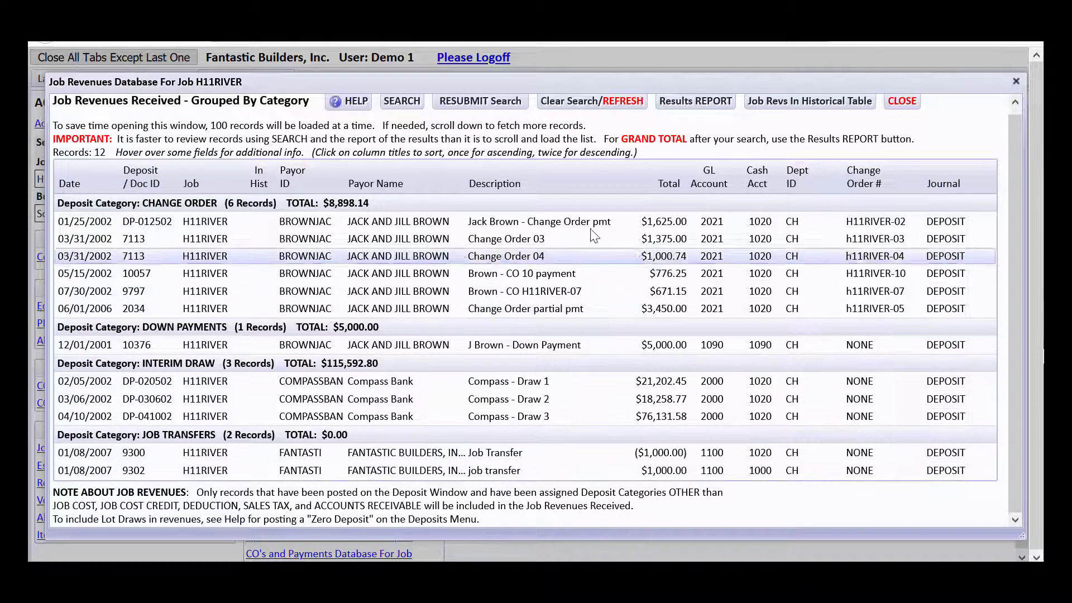
{"action": "left_click", "coordinate": [902, 102]}
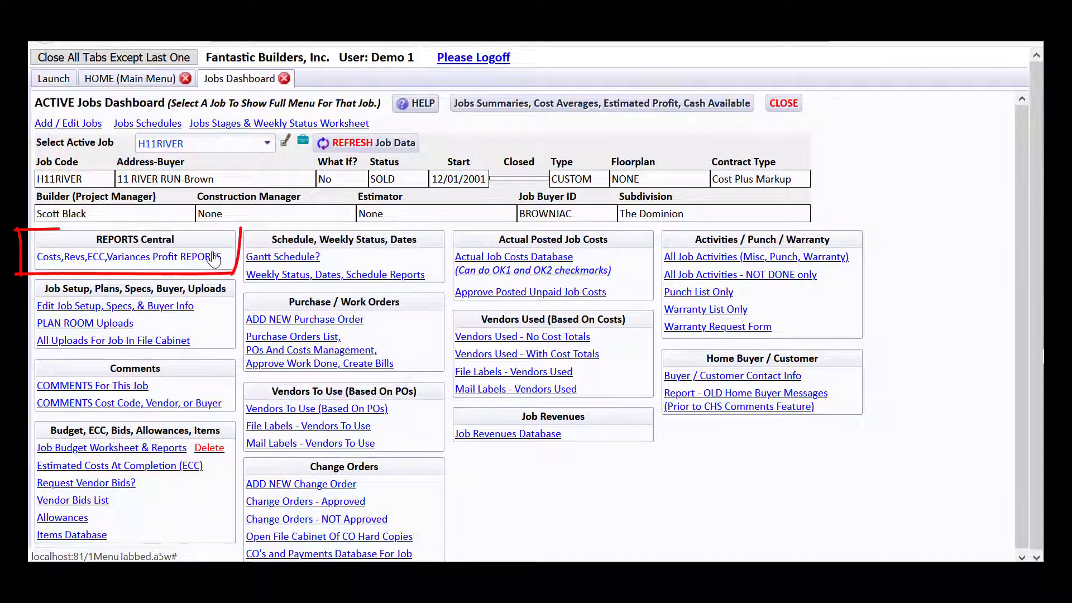
- Generate the Contract Balance Report for job H11RIVER from the job's reports central
{"action": "left_click", "coordinate": [214, 258]}
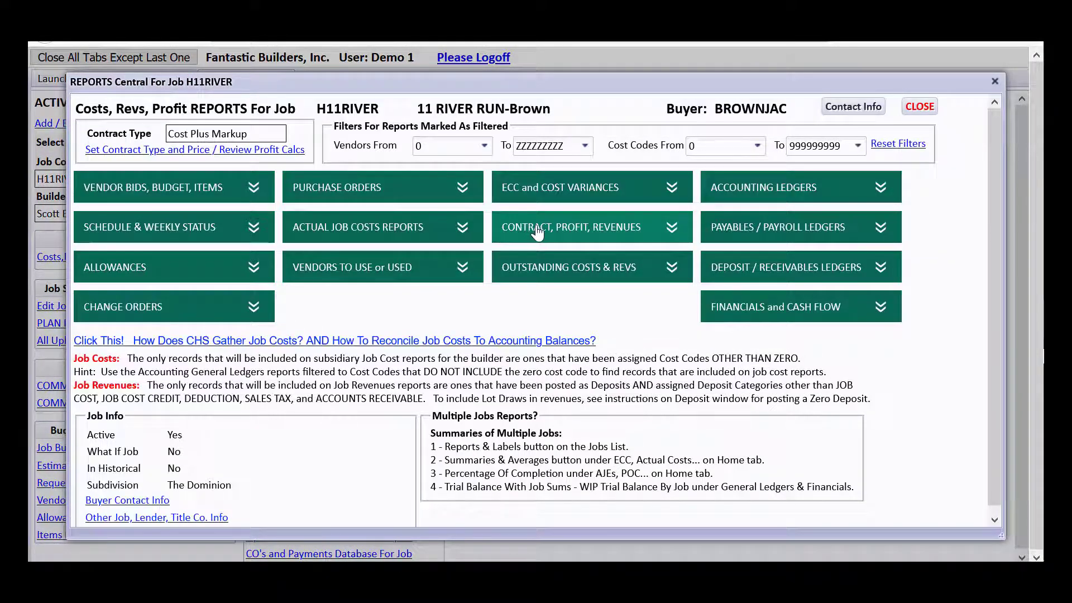
{"action": "left_click", "coordinate": [537, 231]}
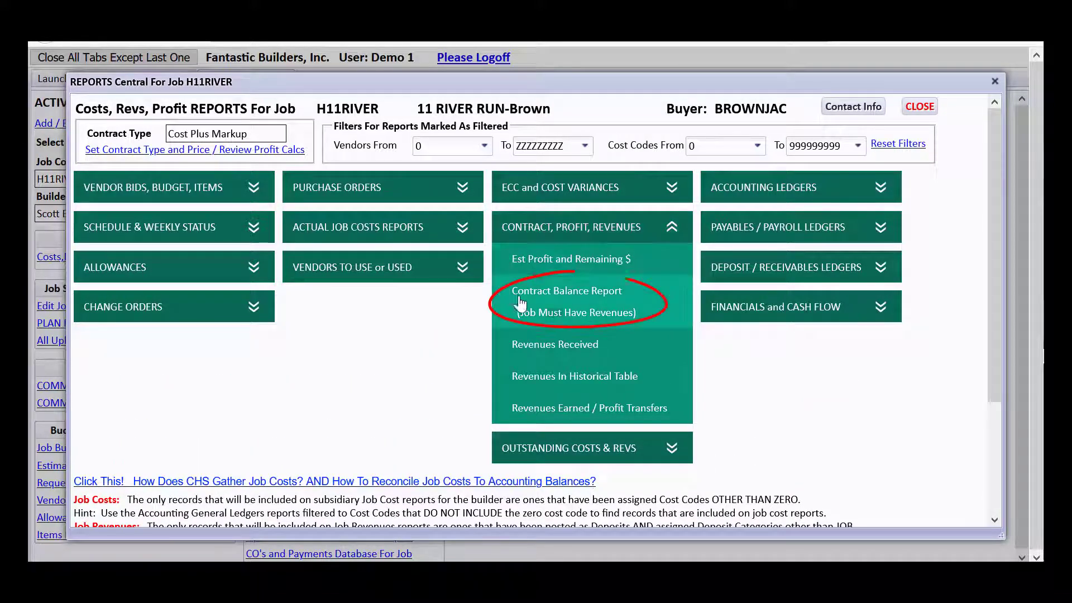
{"action": "left_click", "coordinate": [553, 309]}
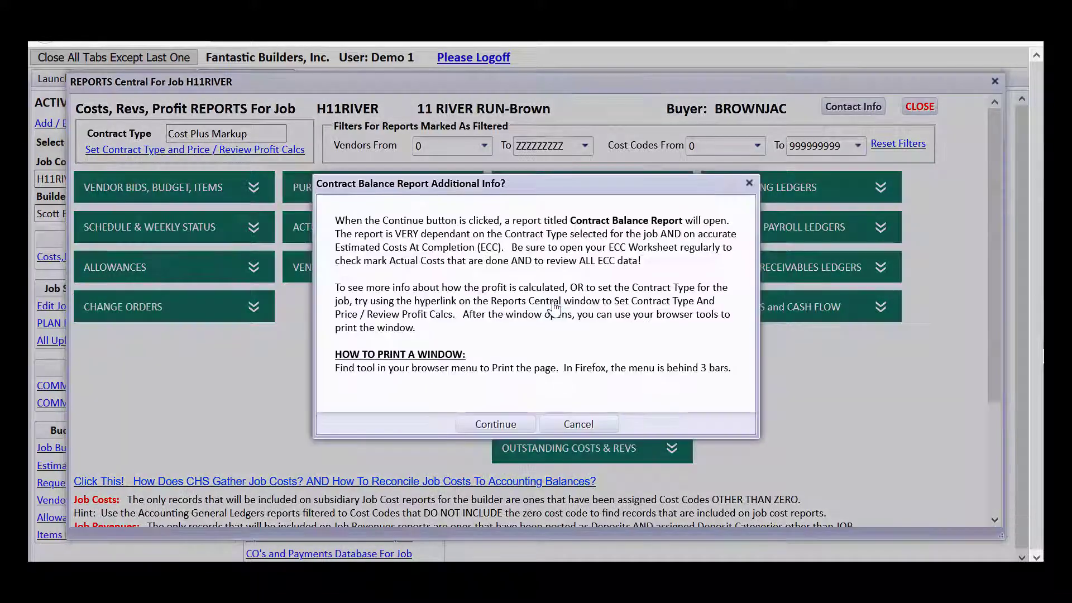
{"action": "left_click", "coordinate": [517, 425]}
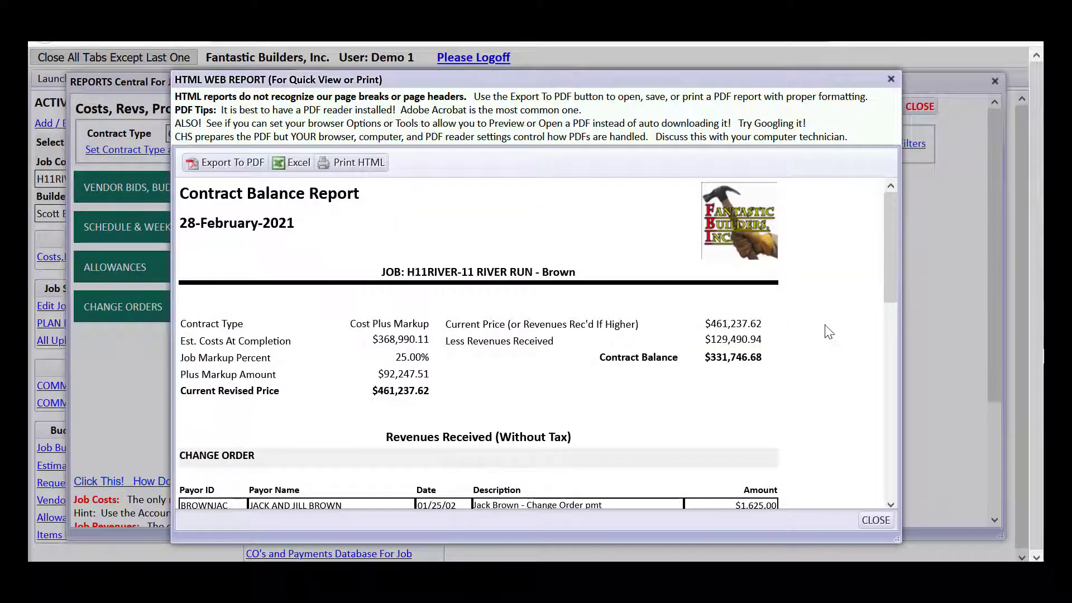
- Examine the contract balance figures and the revenues received by category, and return to the jobs dashboard
{"action": "mouse_move", "coordinate": [892, 246]}
{"action": "left_mouse_down"}
{"action": "mouse_move", "coordinate": [872, 286]}
{"action": "mouse_move", "coordinate": [887, 265]}
{"action": "mouse_move", "coordinate": [854, 466]}
{"action": "mouse_move", "coordinate": [792, 478]}
{"action": "left_mouse_up"}
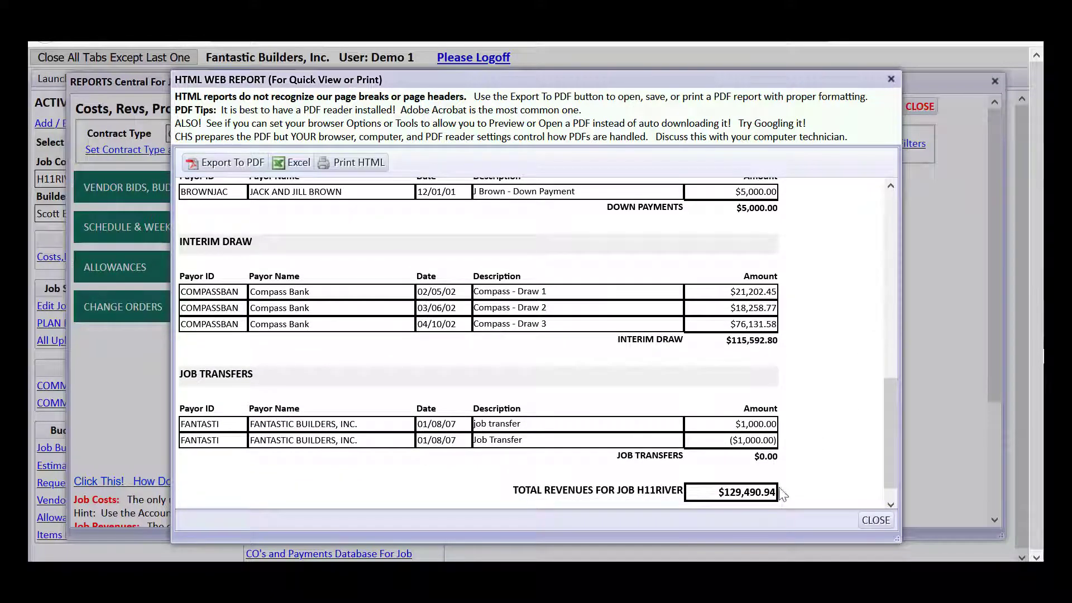
{"action": "left_click_drag", "start_coordinate": [890, 420], "coordinate": [878, 250]}
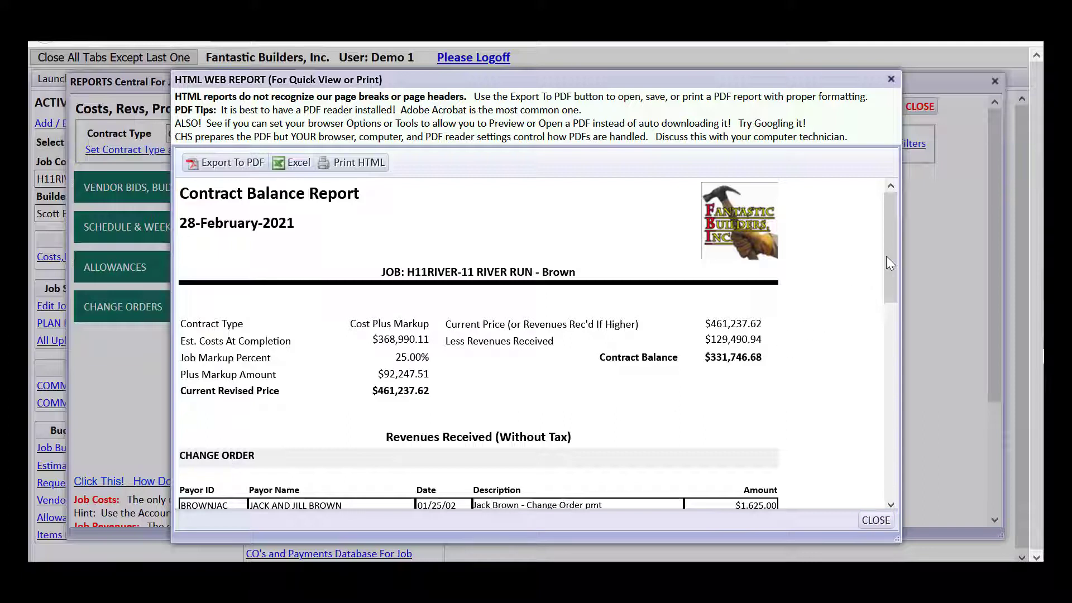
{"action": "left_click_drag", "start_coordinate": [886, 257], "coordinate": [879, 397]}
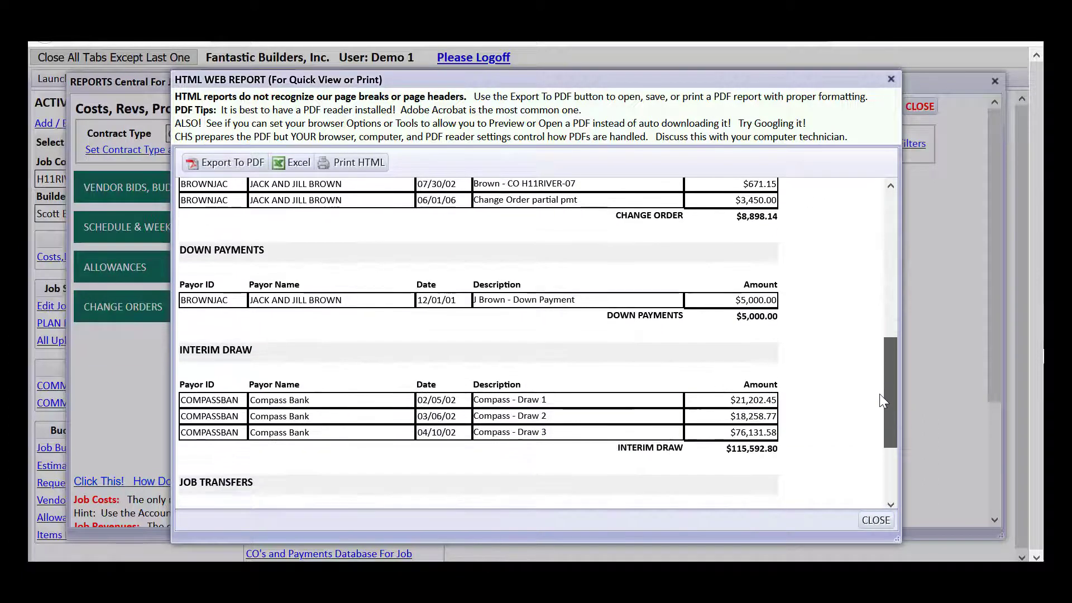
{"action": "left_click", "coordinate": [876, 521]}
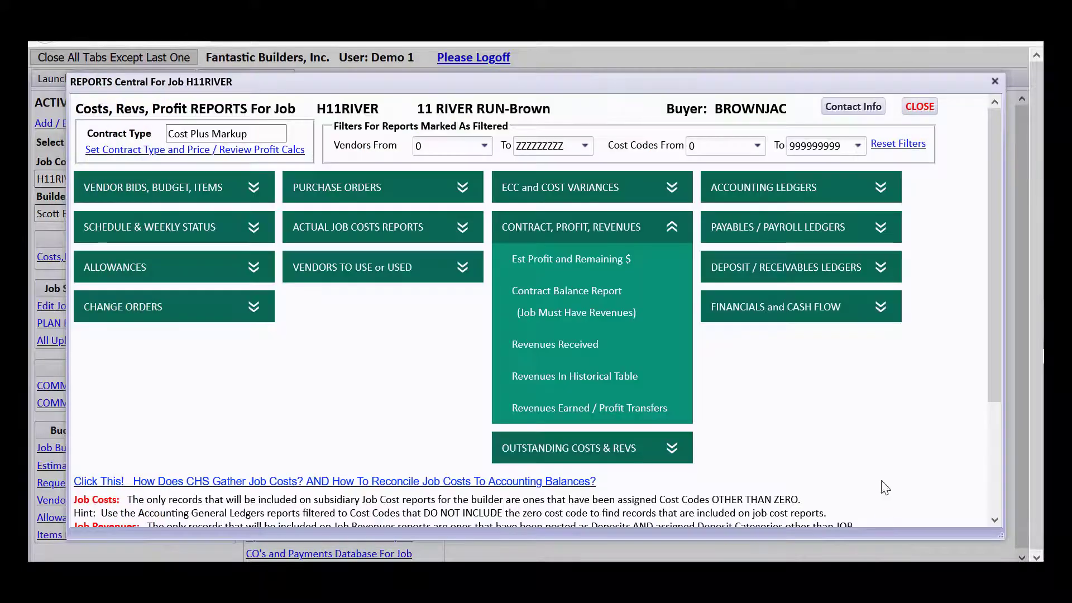
{"action": "left_click", "coordinate": [928, 111]}
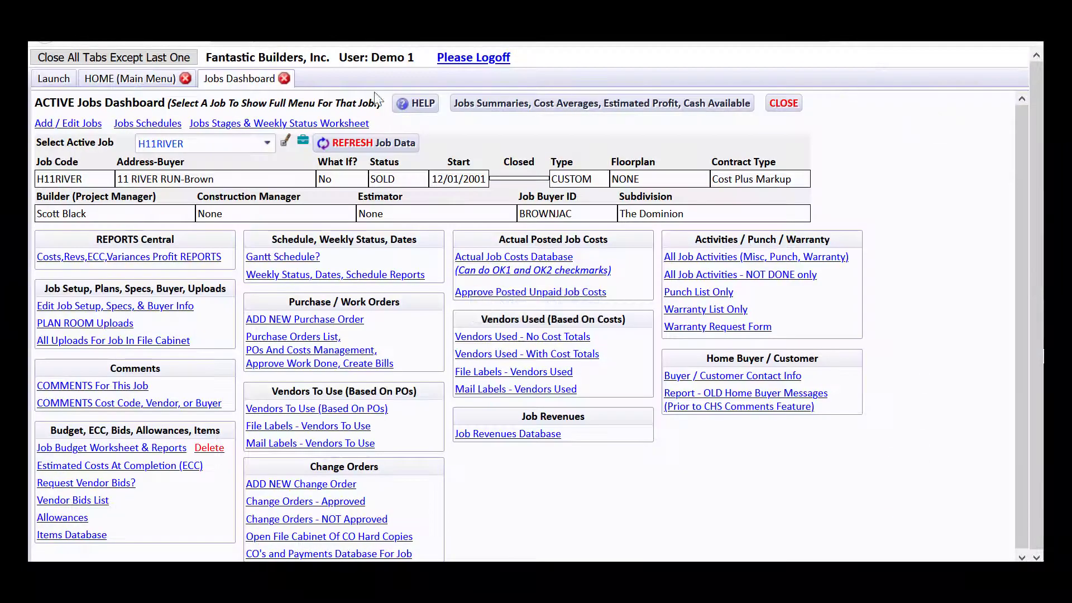
- Look up Bank Deposit Categories in the main menu index with "cat", open its page and close it
{"action": "left_click", "coordinate": [139, 83]}
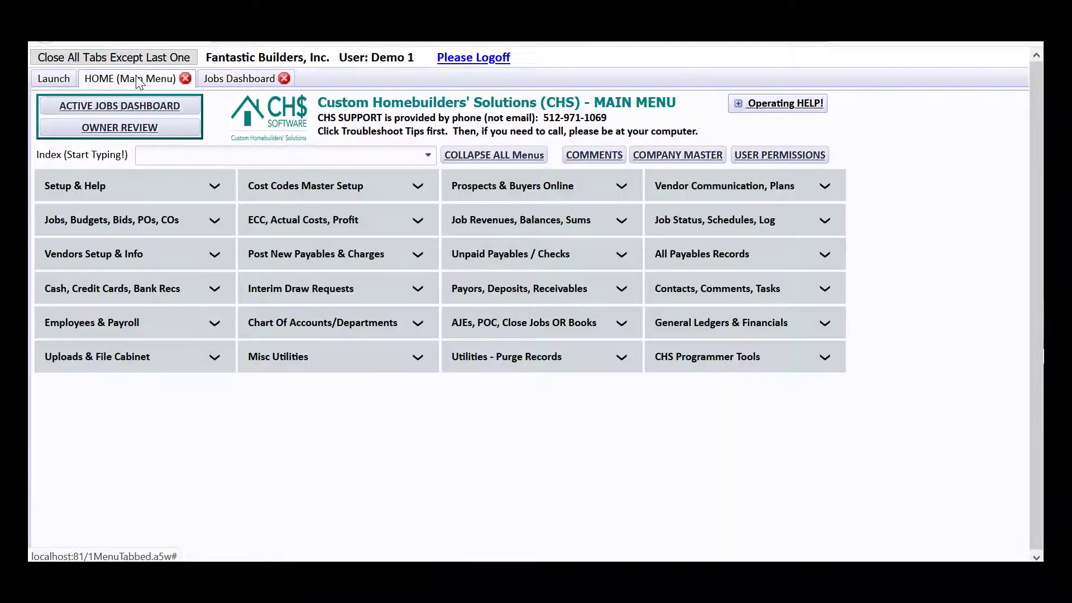
{"action": "left_click", "coordinate": [206, 152]}
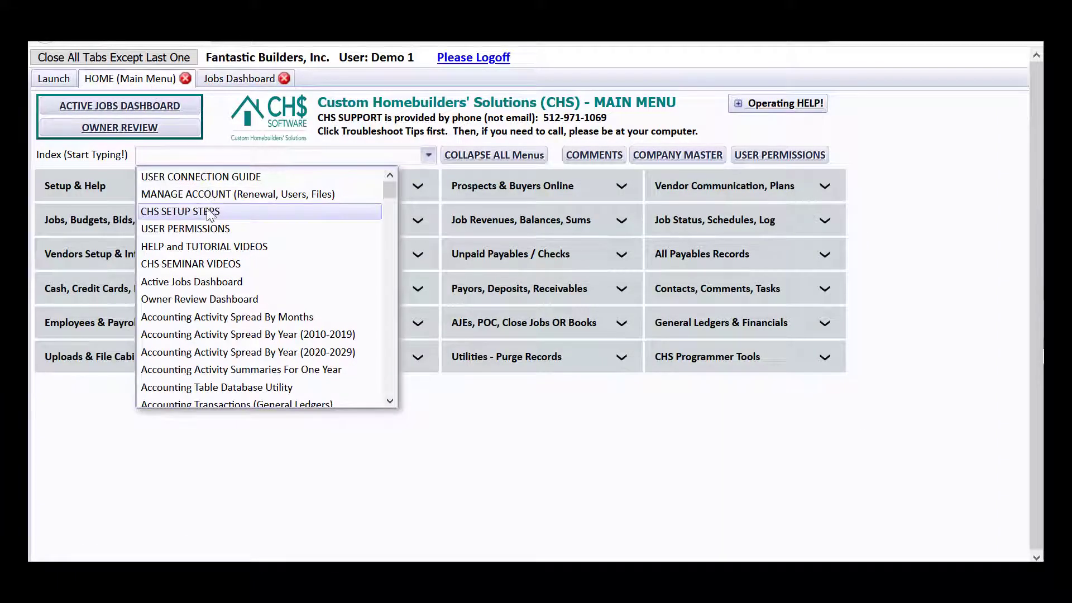
{"action": "type", "text": "cat"}
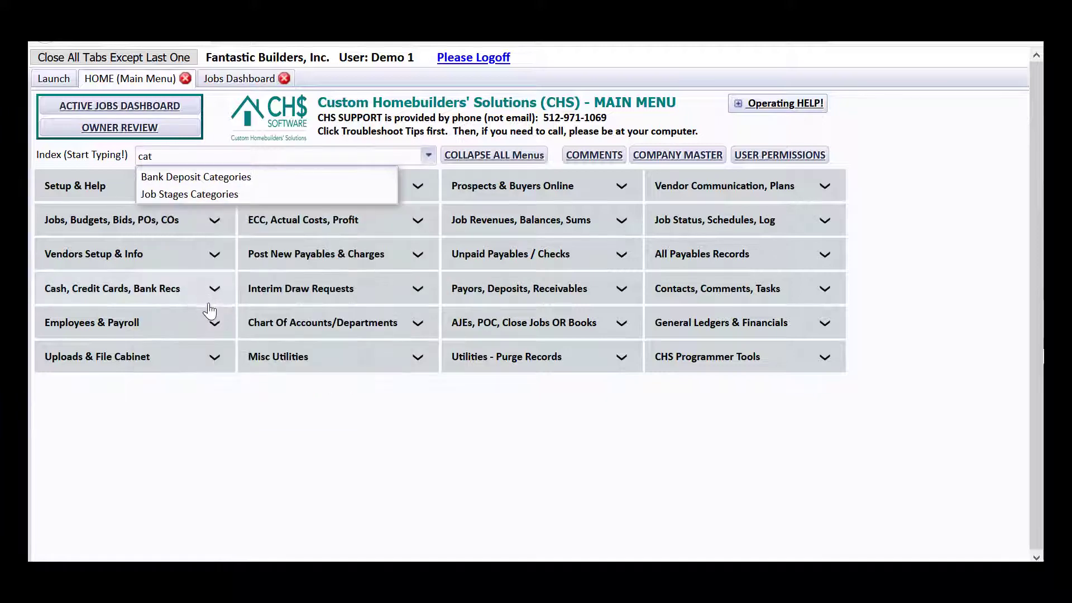
{"action": "left_click", "coordinate": [154, 176]}
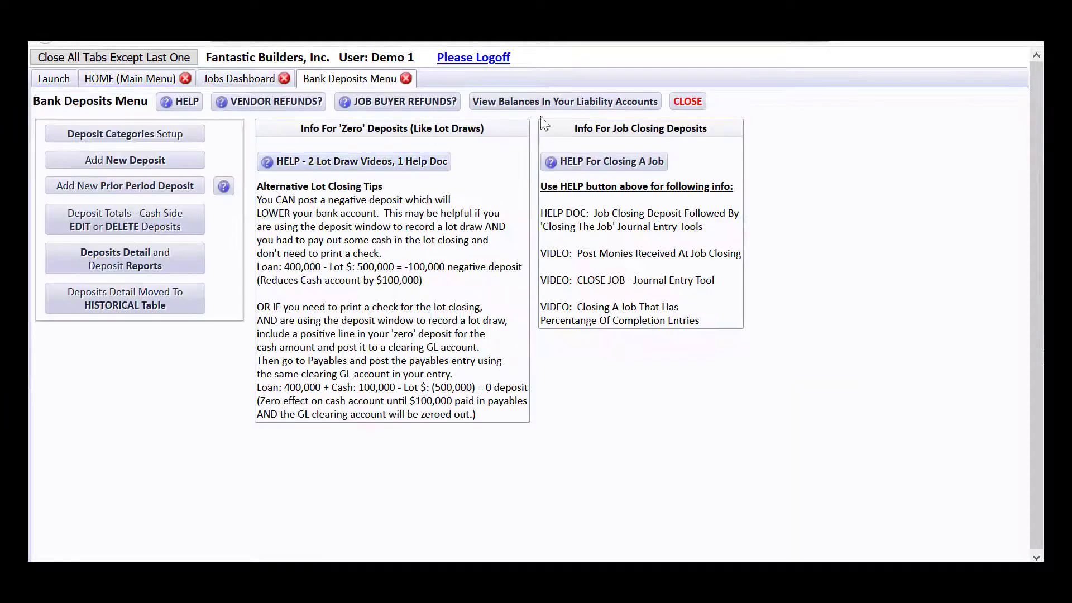
{"action": "left_click", "coordinate": [689, 102]}
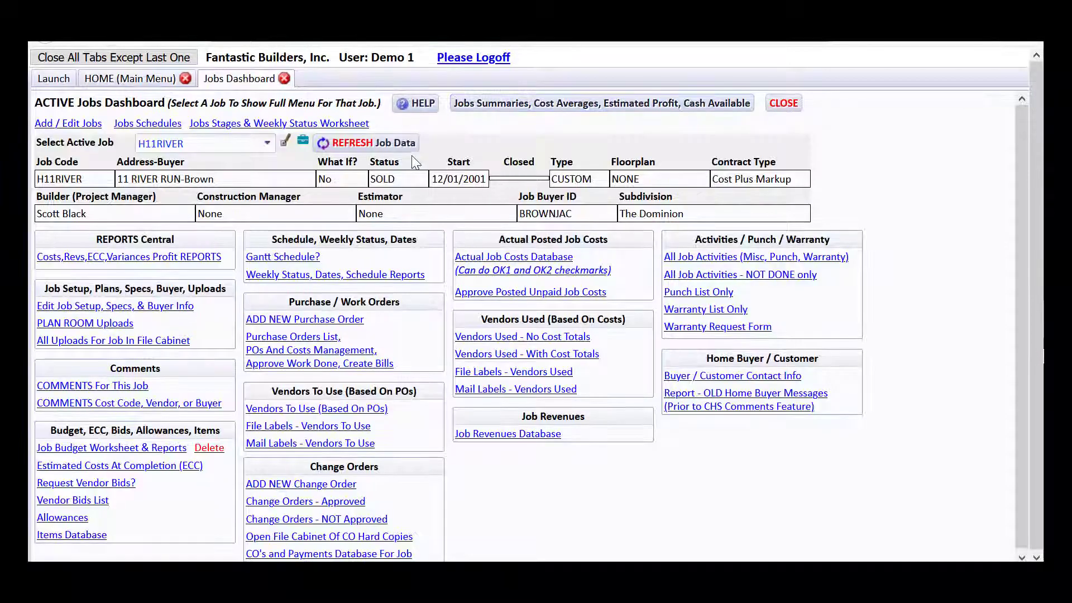
- Open the deposit categories setup through Bank Deposits in the main menu's payors, deposits and receivables section
{"action": "left_click", "coordinate": [159, 77]}
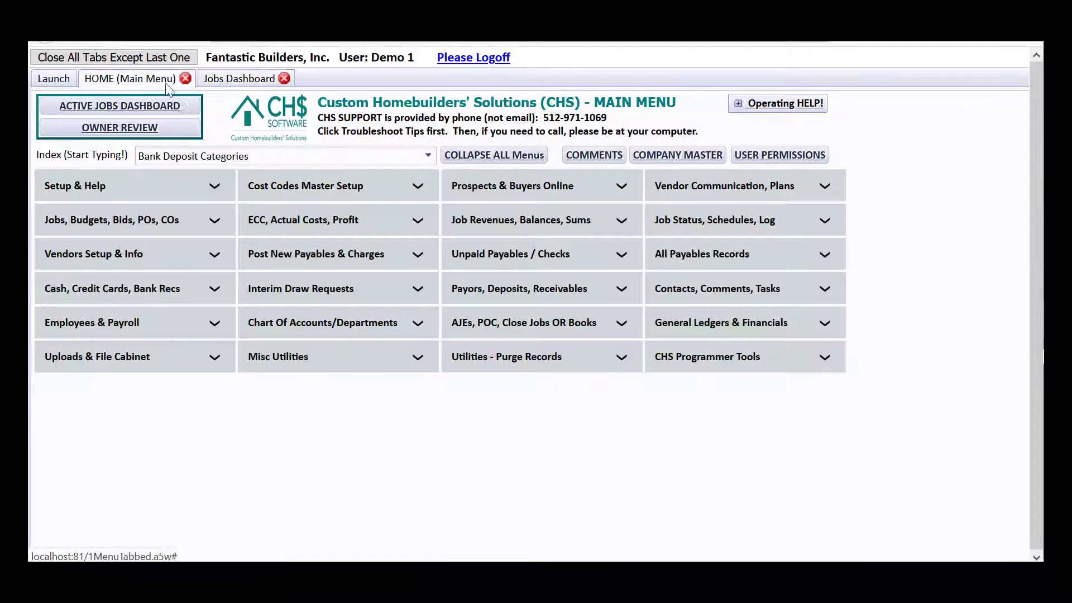
{"action": "left_click", "coordinate": [522, 289]}
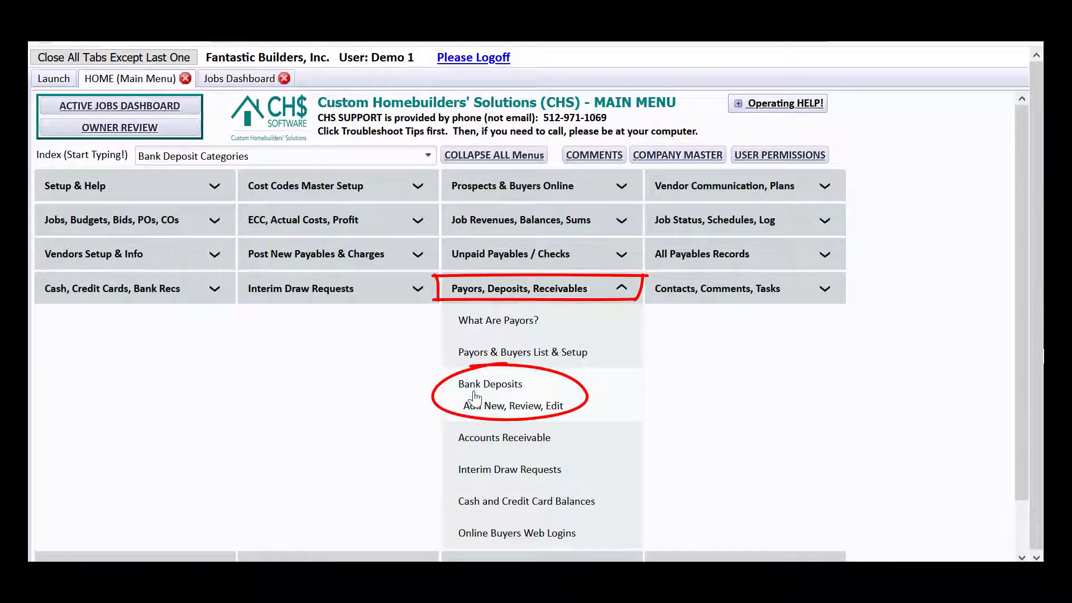
{"action": "left_click", "coordinate": [474, 398]}
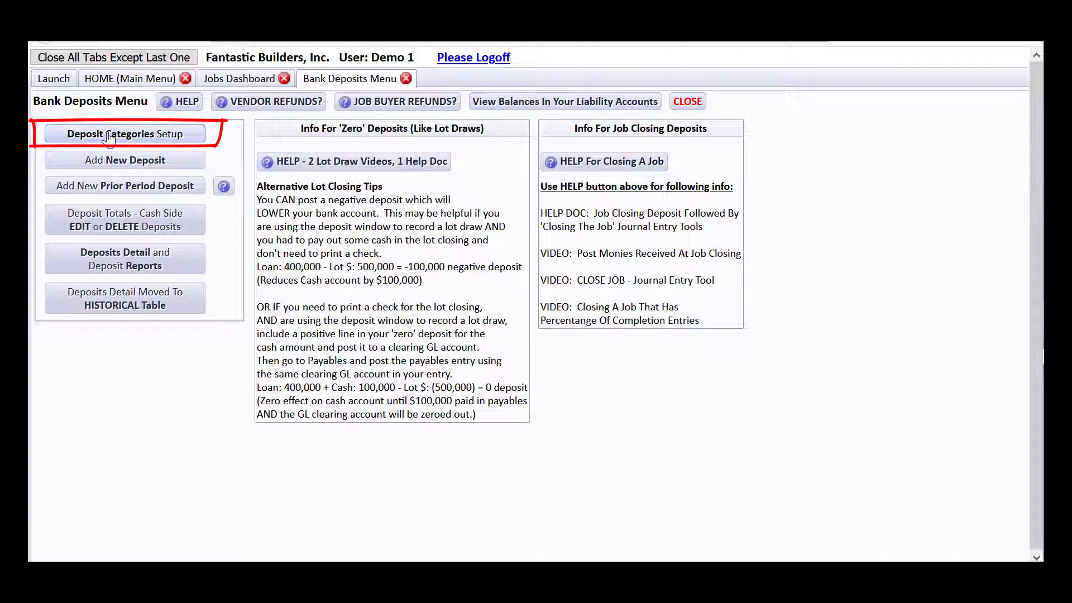
{"action": "left_click", "coordinate": [125, 135]}
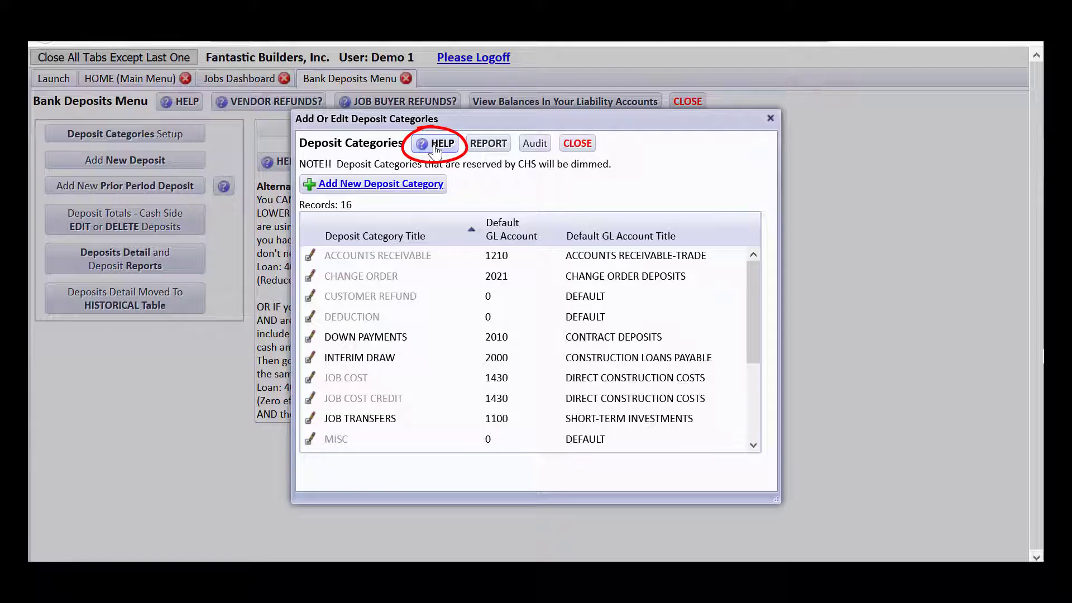
- Open the help for deposit categories and filter the tutorials by the preset keyword "categor"
{"action": "left_click", "coordinate": [435, 145]}
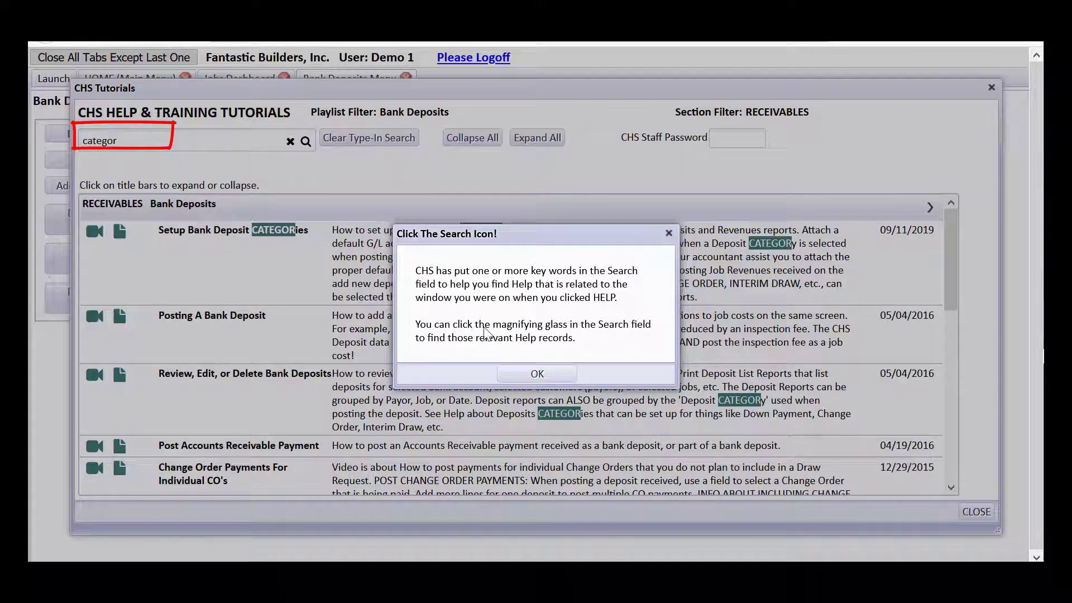
{"action": "left_click", "coordinate": [560, 374]}
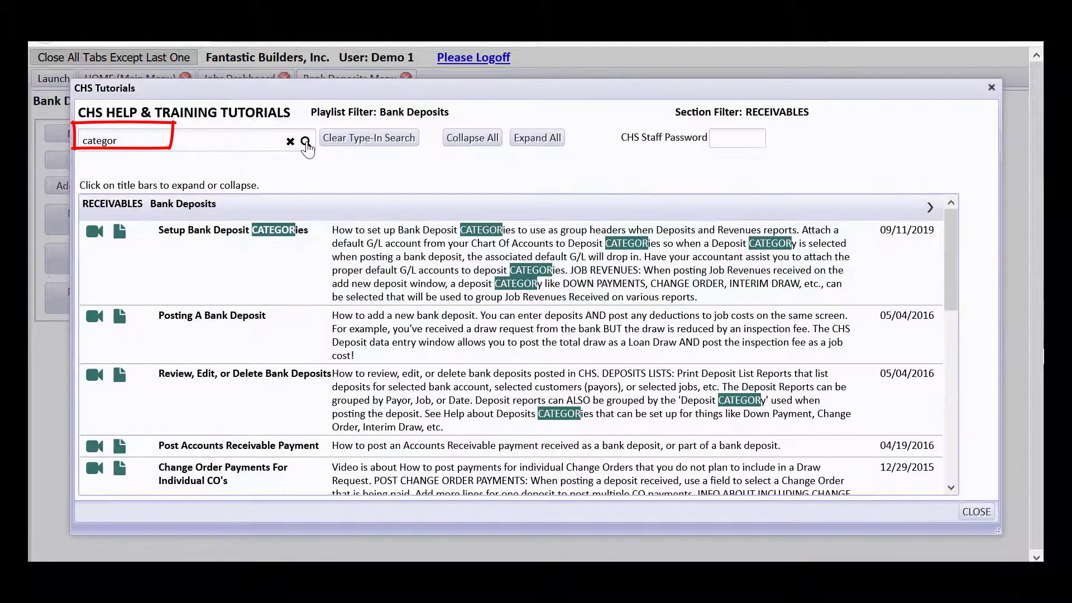
{"action": "left_click", "coordinate": [305, 143]}
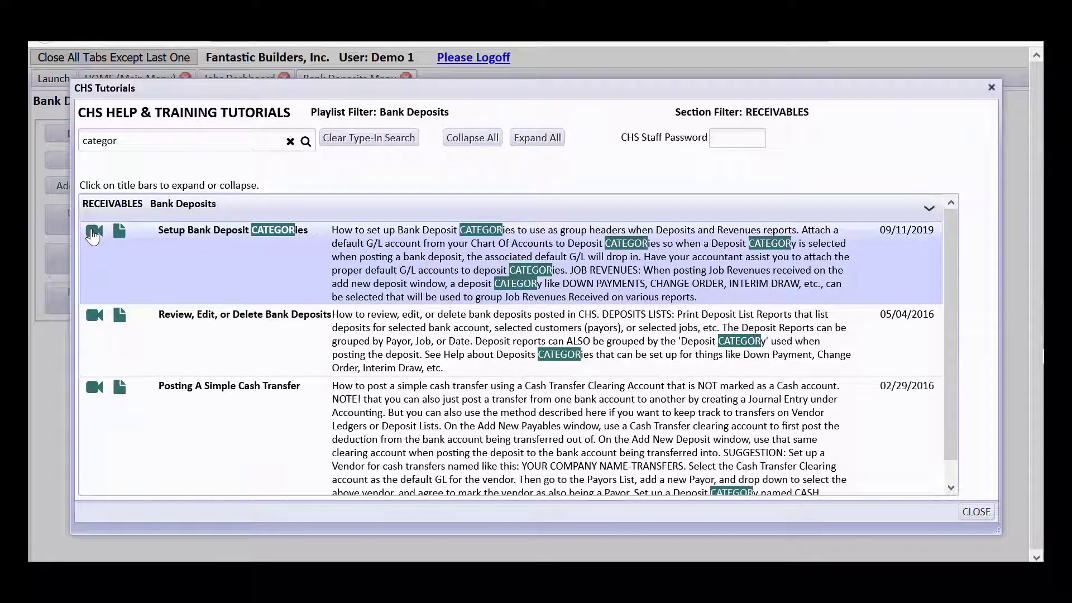
- Open the Setup Bank Deposit Categories help document with Adobe Acrobat DC and read through its explanations and deposit entry example
{"action": "left_click", "coordinate": [119, 232]}
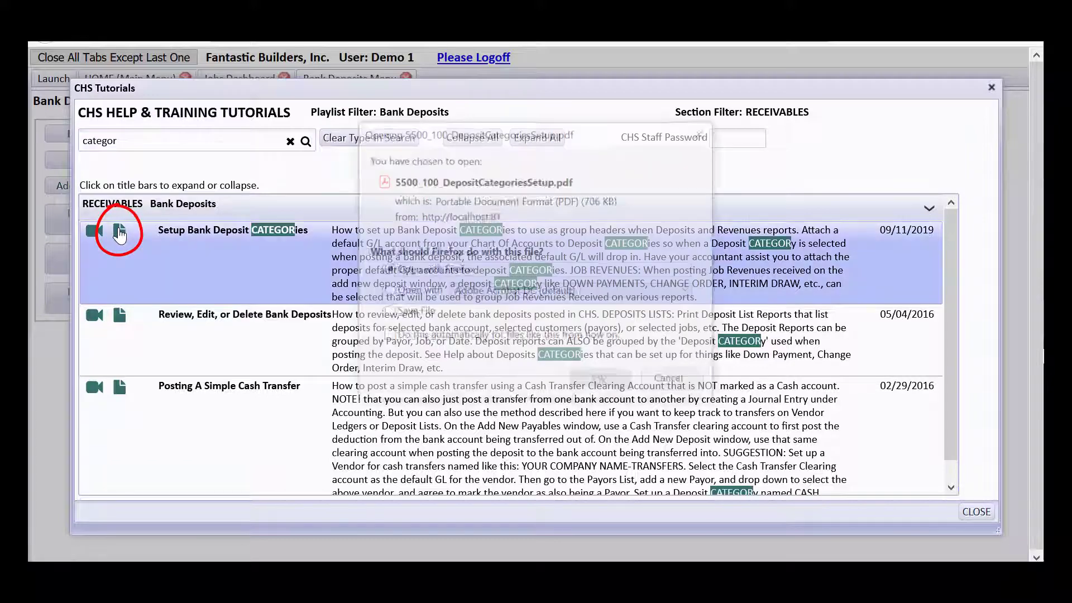
{"action": "left_click", "coordinate": [387, 291]}
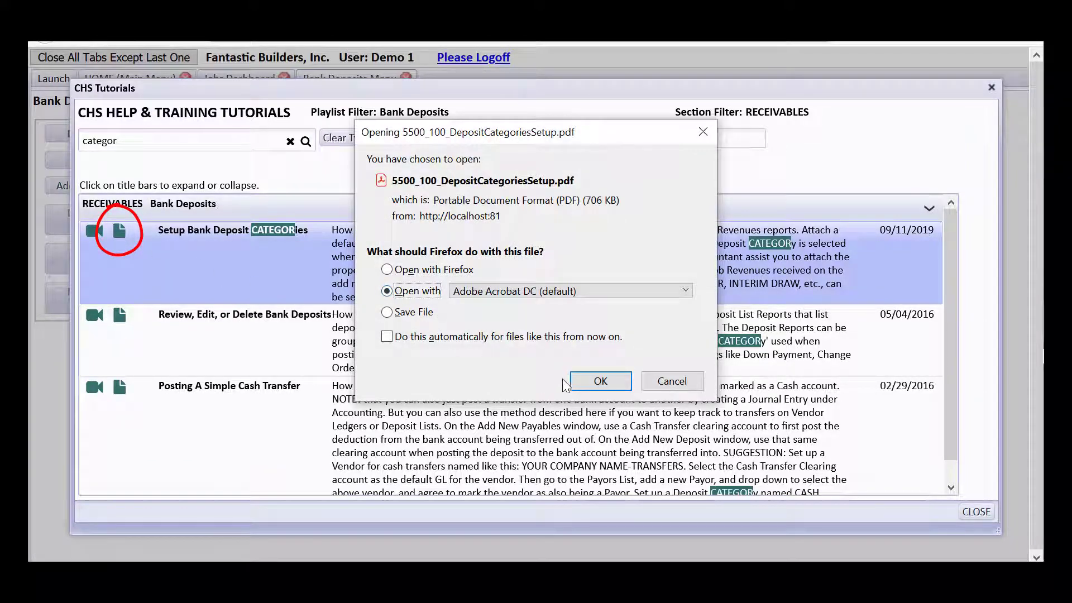
{"action": "left_click", "coordinate": [581, 381]}
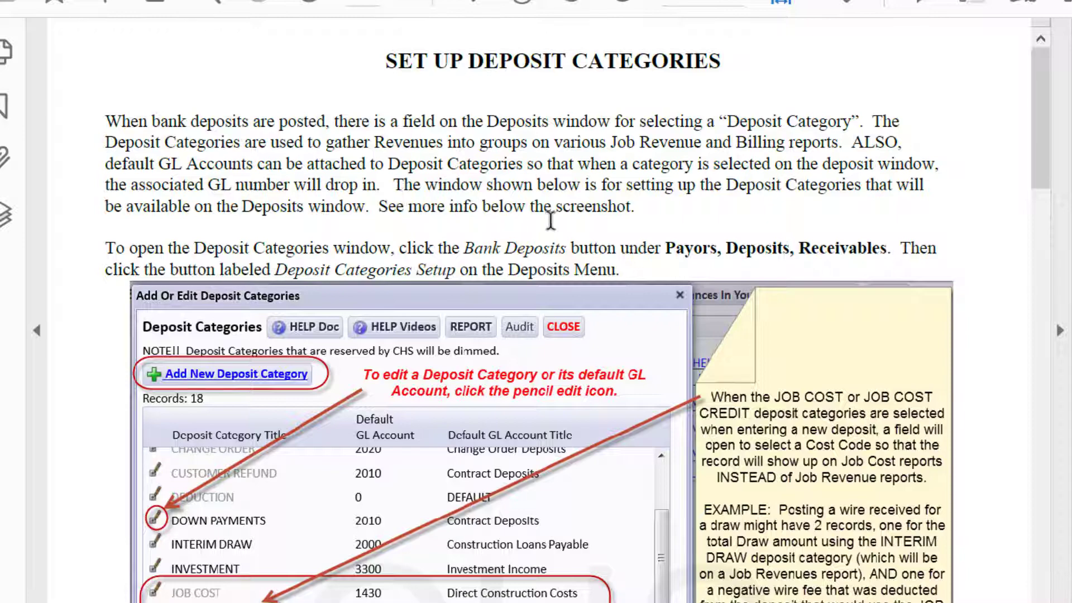
{"action": "left_click_drag", "start_coordinate": [1037, 178], "coordinate": [1014, 467]}
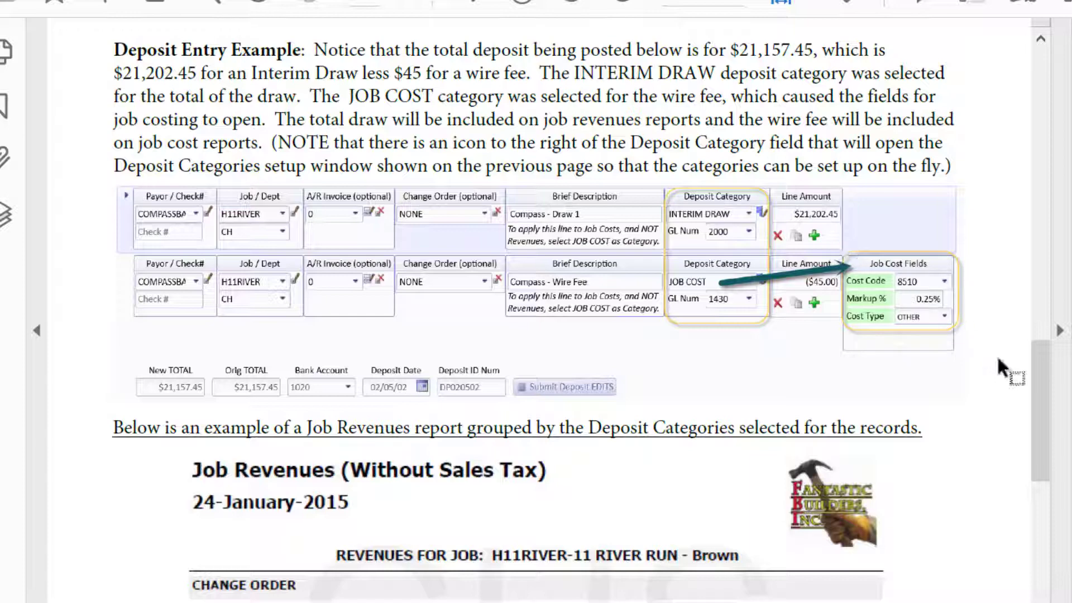
{"action": "left_click_drag", "start_coordinate": [1038, 384], "coordinate": [1036, 489]}
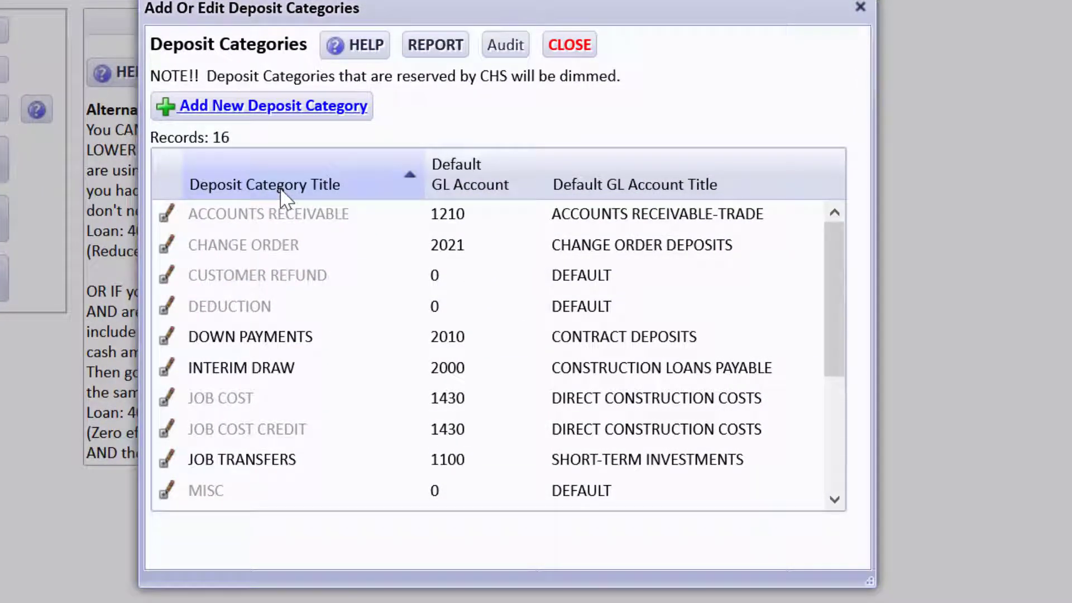
- Look through the list of deposit categories with their default GL accounts and account titles
{"action": "mouse_move", "coordinate": [833, 272]}
{"action": "left_mouse_down"}
{"action": "mouse_move", "coordinate": [831, 400]}
{"action": "mouse_move", "coordinate": [831, 253]}
{"action": "left_mouse_up"}
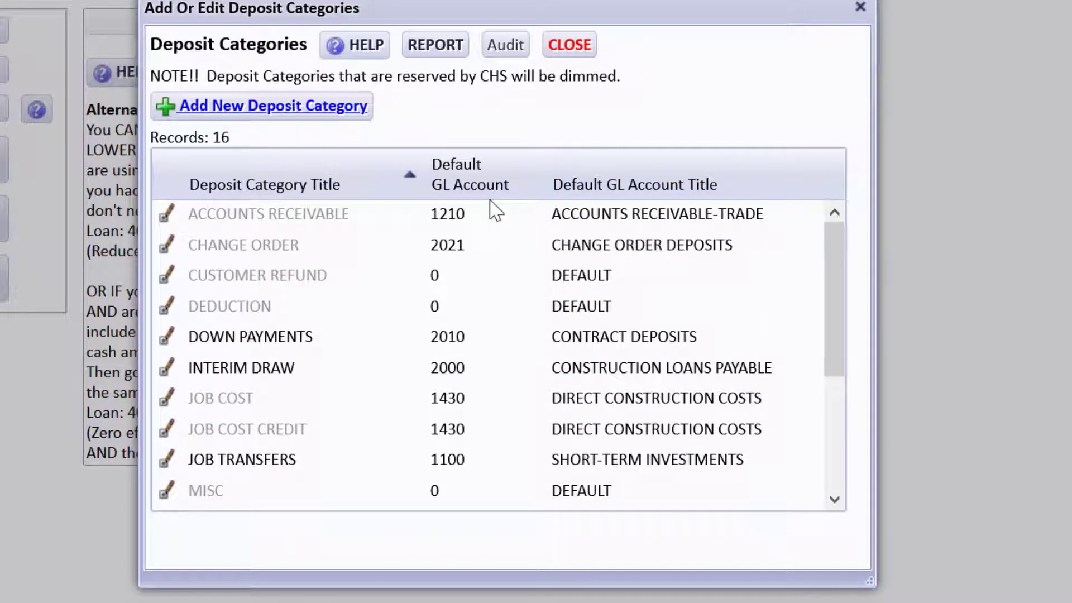
{"action": "left_click_drag", "start_coordinate": [836, 282], "coordinate": [829, 338]}
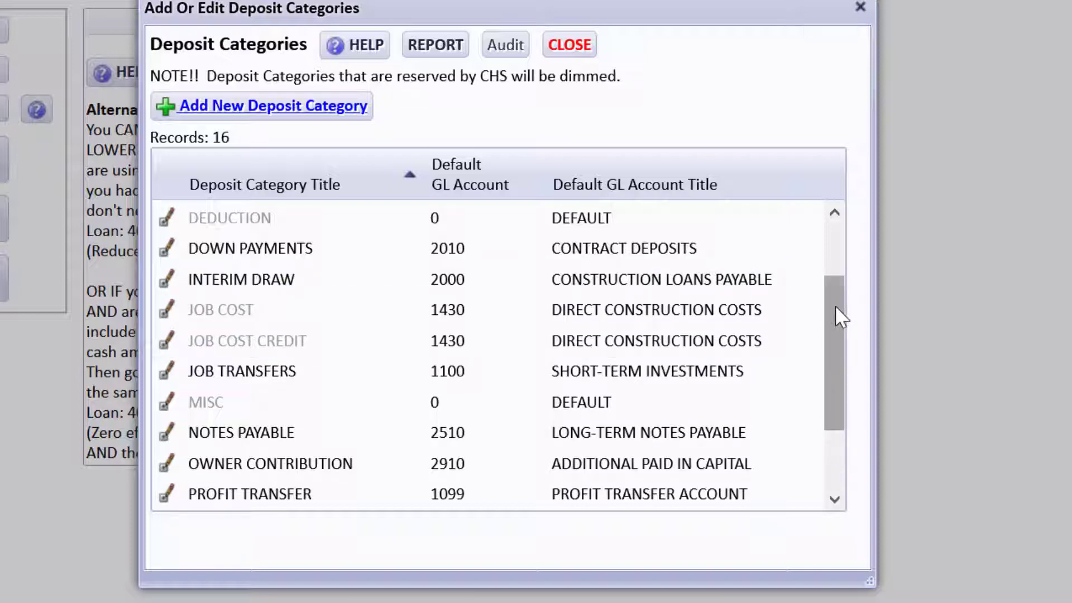
{"action": "mouse_move", "coordinate": [836, 306]}
{"action": "left_mouse_down"}
{"action": "mouse_move", "coordinate": [837, 394]}
{"action": "mouse_move", "coordinate": [833, 231]}
{"action": "mouse_move", "coordinate": [834, 388]}
{"action": "left_mouse_up"}
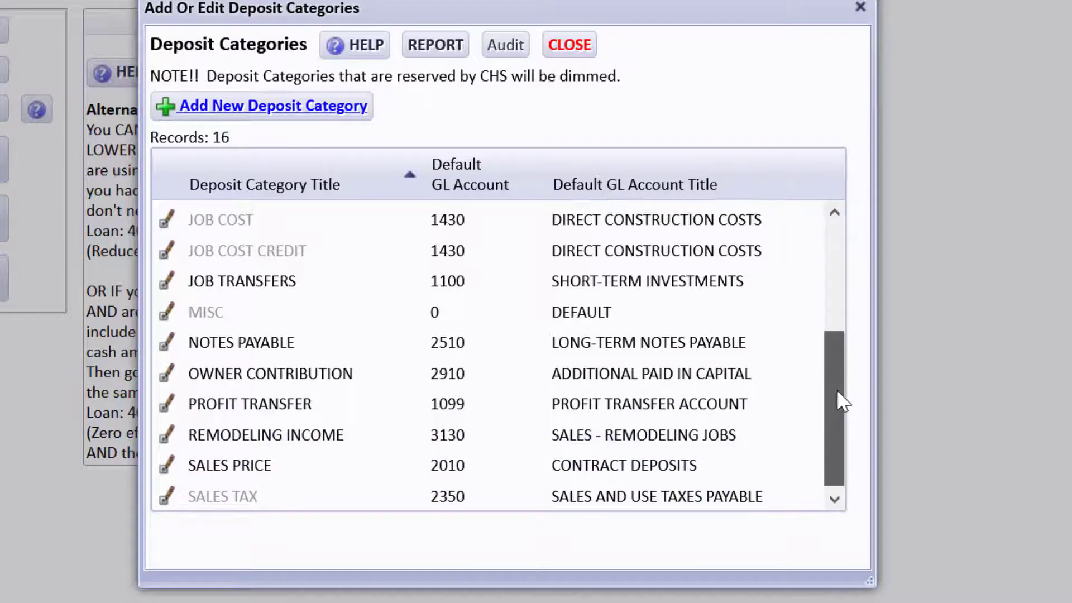
{"action": "left_click_drag", "start_coordinate": [838, 397], "coordinate": [830, 291]}
- Open the form for a new deposit category, examine its fields, and close it without submitting
{"action": "left_click", "coordinate": [338, 109]}
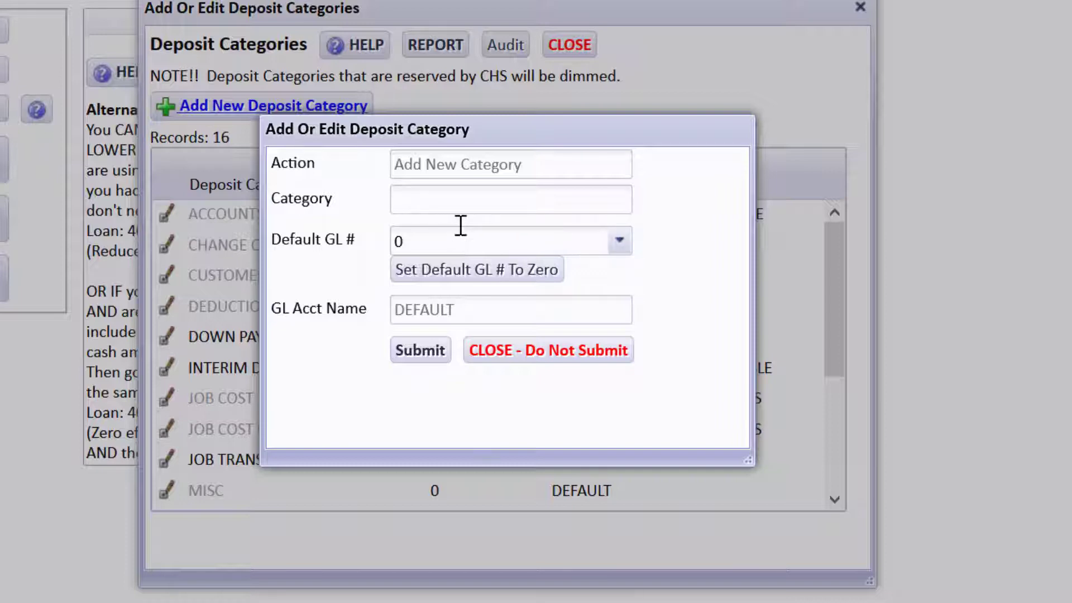
{"action": "left_click_drag", "start_coordinate": [490, 130], "coordinate": [545, 77]}
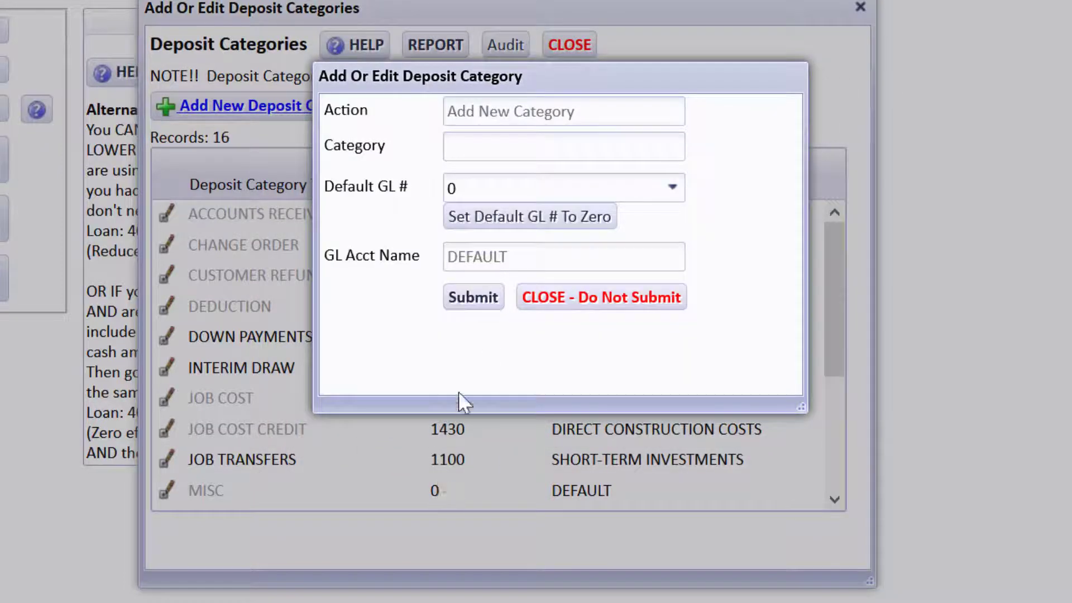
{"action": "left_click_drag", "start_coordinate": [584, 81], "coordinate": [502, 126]}
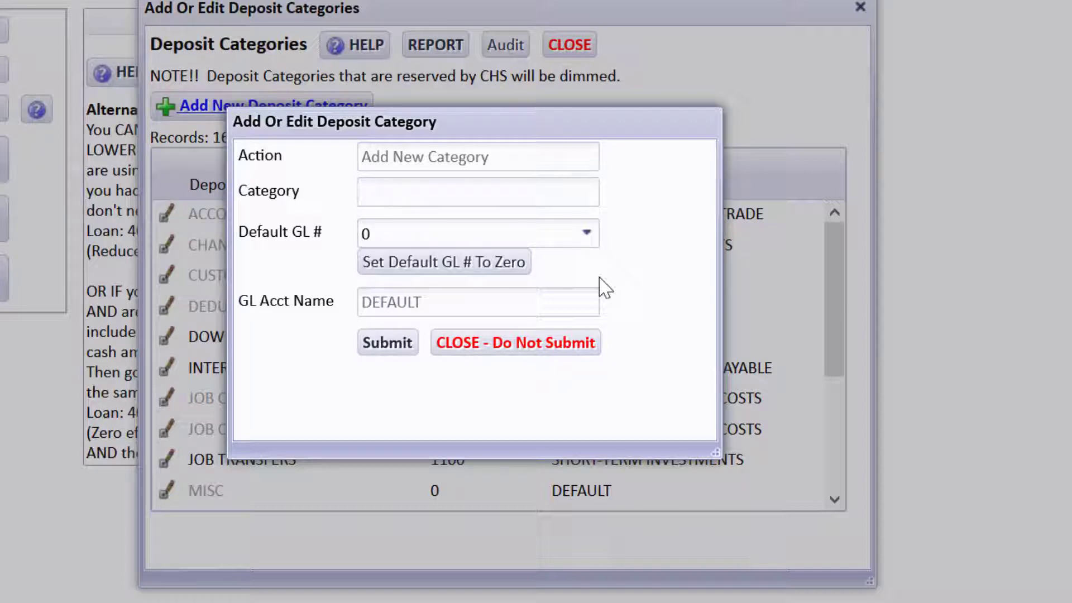
{"action": "left_click", "coordinate": [572, 342]}
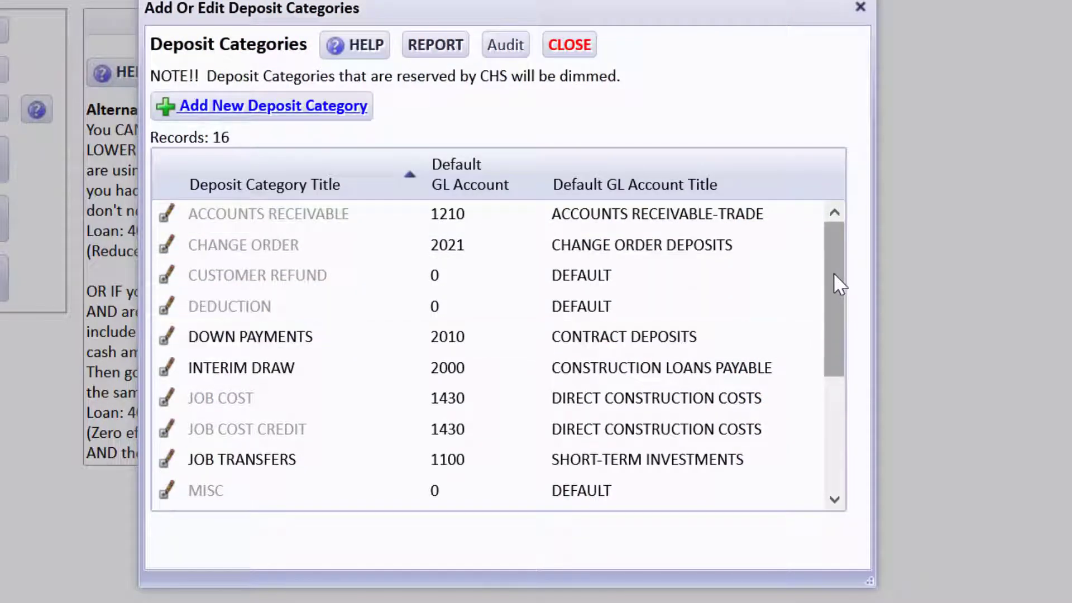
- Open the reserved JOB COST category for editing, close it without submitting, and close the deposit categories list
{"action": "scroll", "coordinate": [838, 290], "scroll_direction": "down", "scroll_amount": 3}
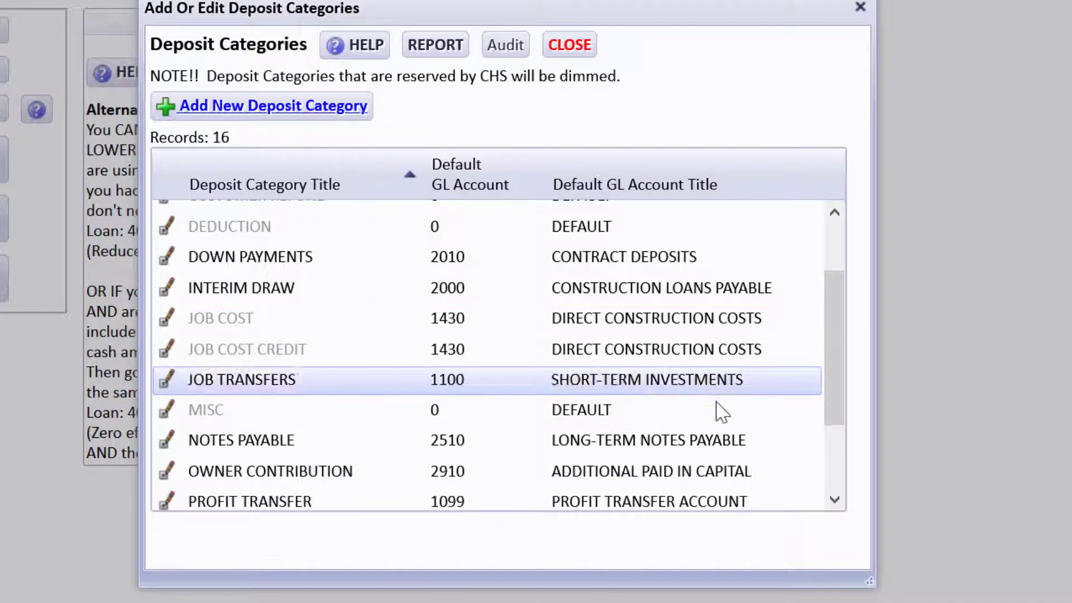
{"action": "left_click_drag", "start_coordinate": [837, 360], "coordinate": [836, 319]}
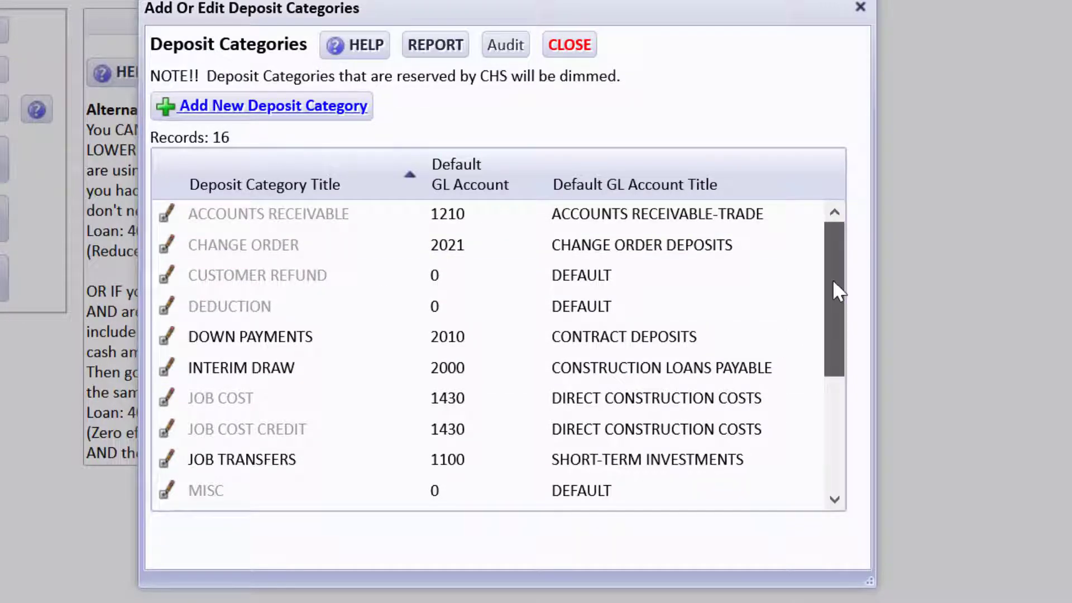
{"action": "left_click_drag", "start_coordinate": [834, 282], "coordinate": [833, 304]}
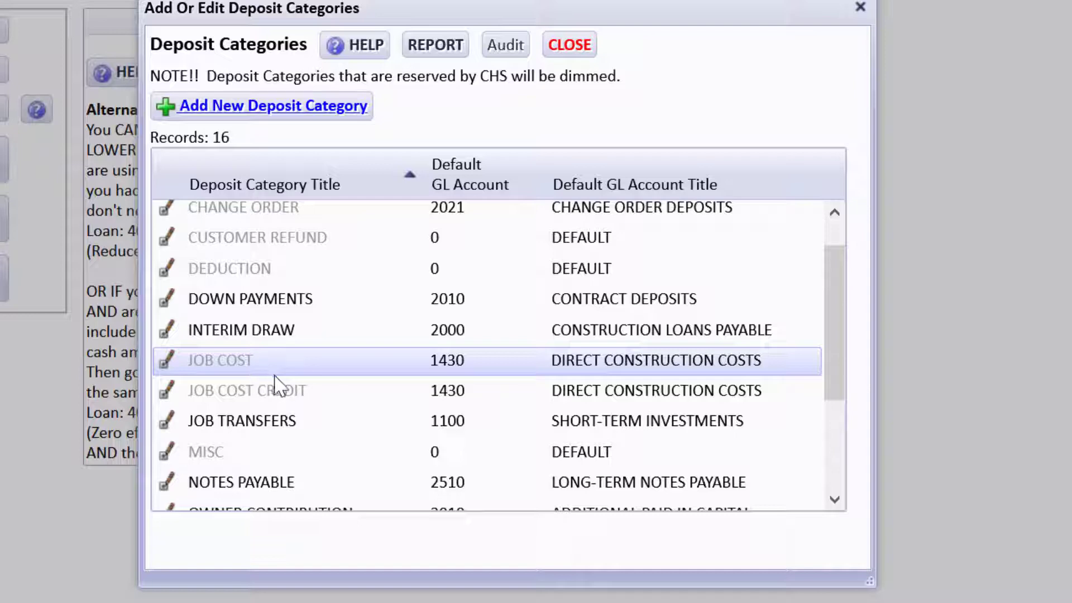
{"action": "left_click", "coordinate": [168, 363]}
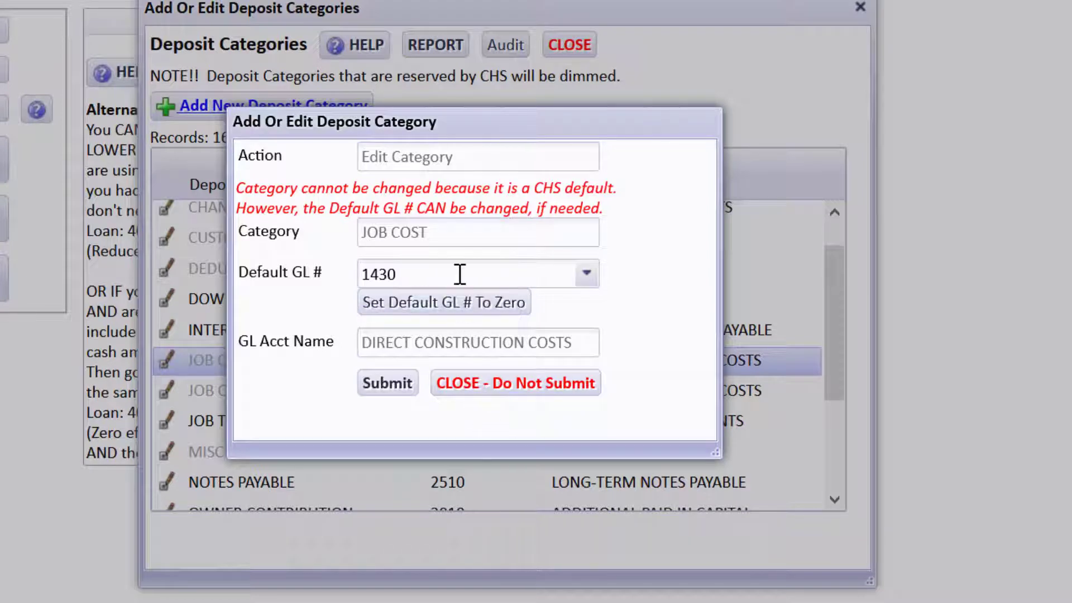
{"action": "left_click", "coordinate": [522, 383]}
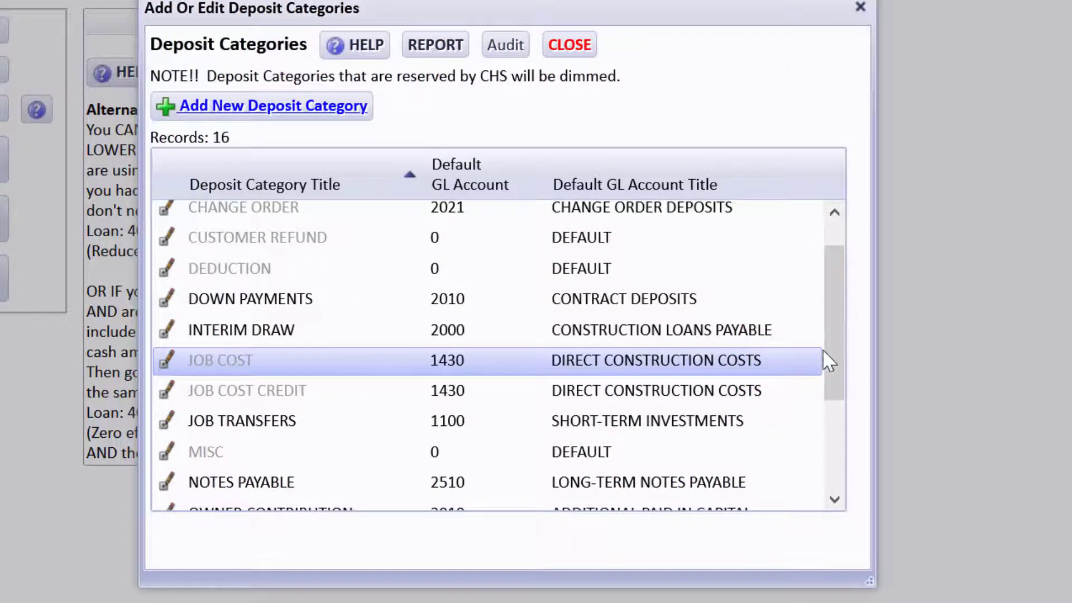
{"action": "mouse_move", "coordinate": [828, 316]}
{"action": "left_mouse_down"}
{"action": "mouse_move", "coordinate": [829, 430]}
{"action": "mouse_move", "coordinate": [829, 420]}
{"action": "left_mouse_up"}
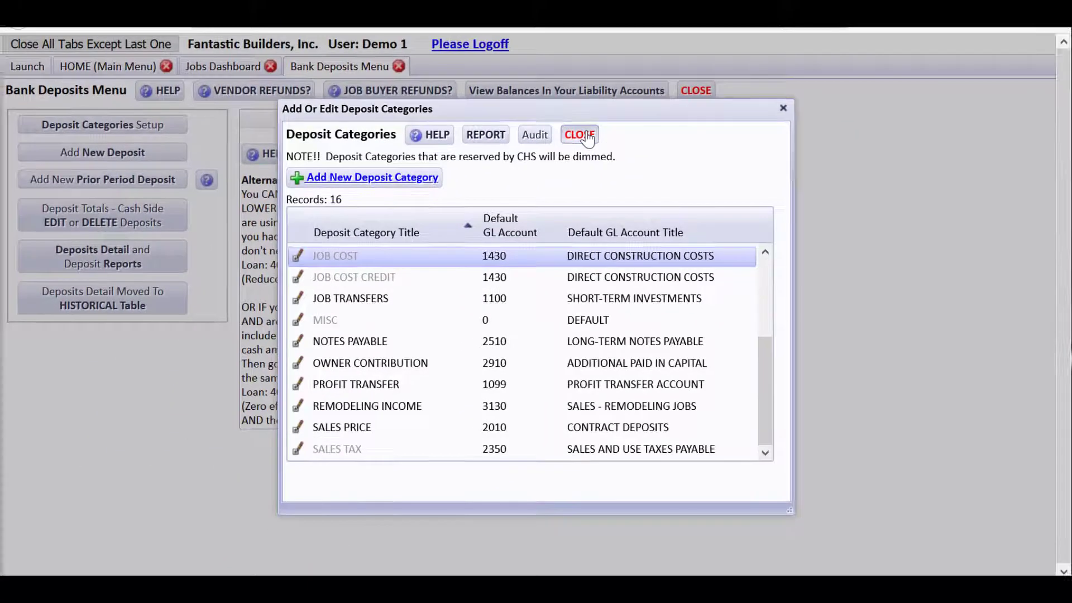
{"action": "left_click", "coordinate": [580, 48]}
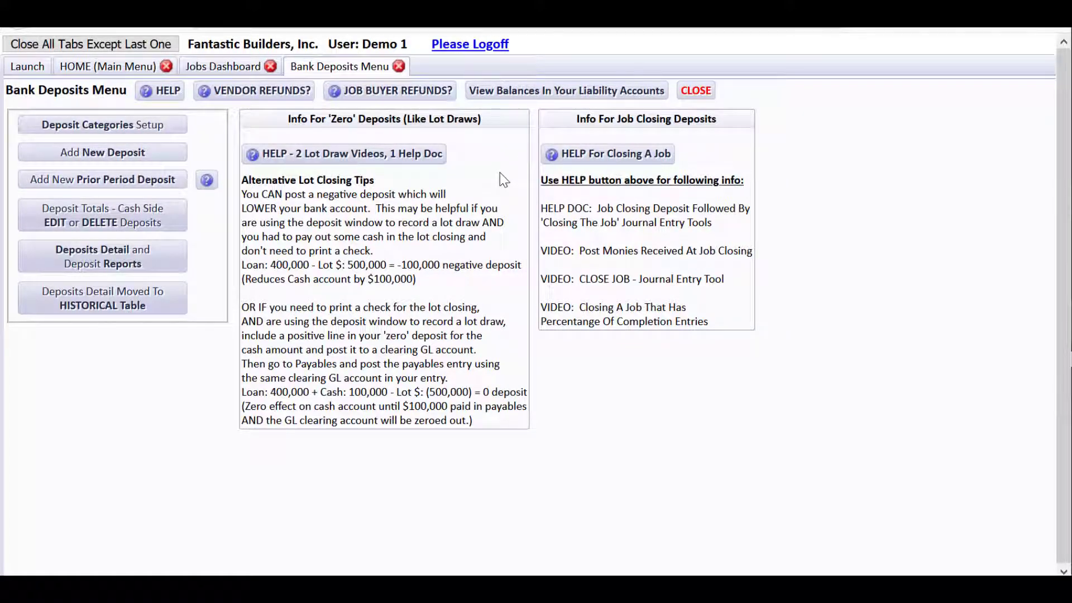
- Start a new bank deposit with COMPASSBAN (Compass Bank) as the payor
{"action": "left_click", "coordinate": [162, 152]}
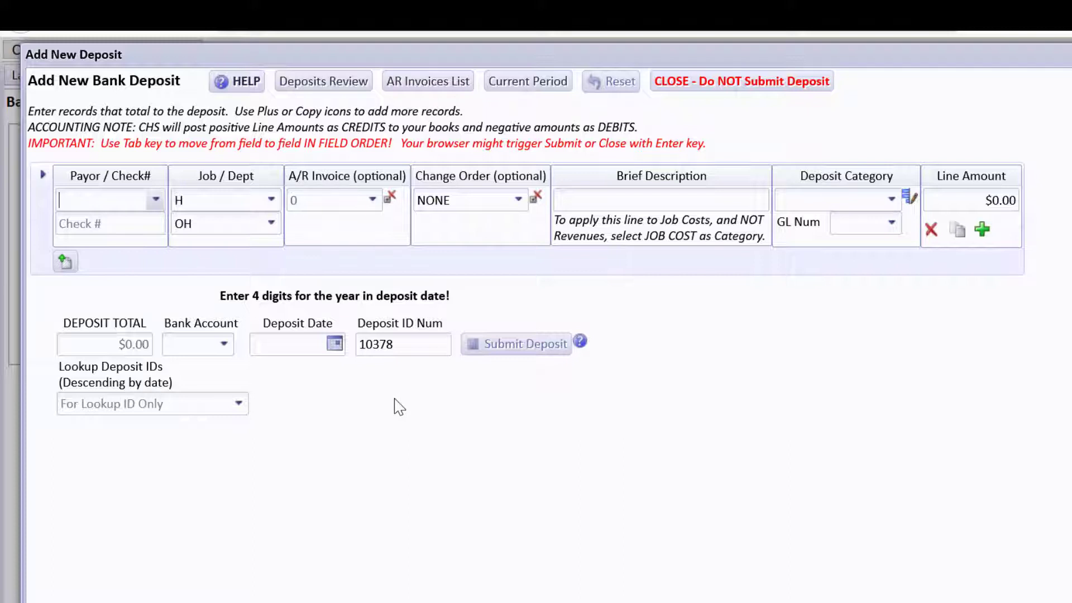
{"action": "type", "text": "co"}
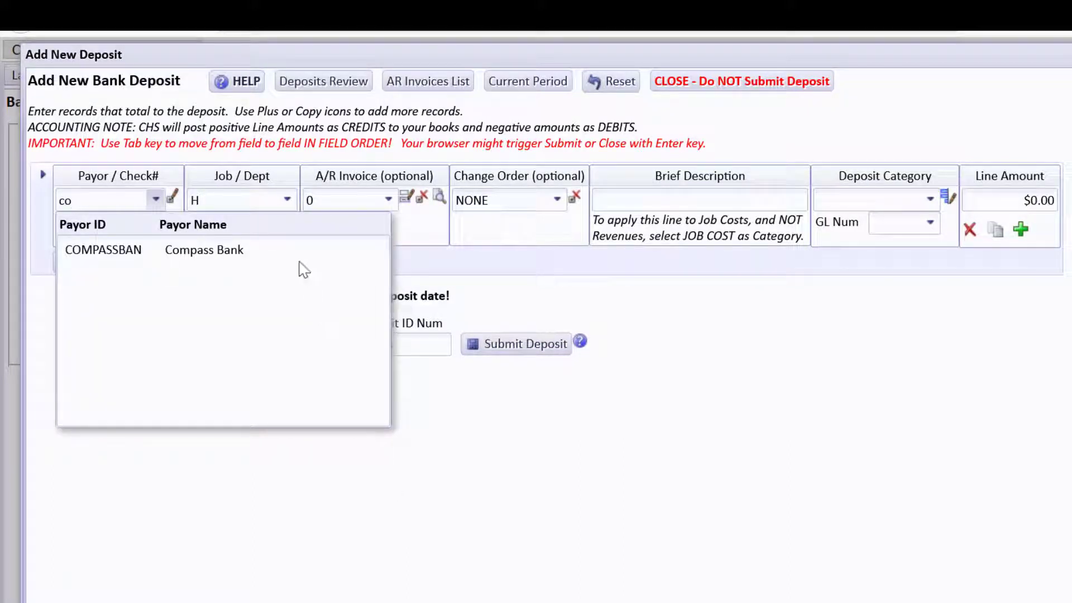
{"action": "left_click", "coordinate": [300, 254]}
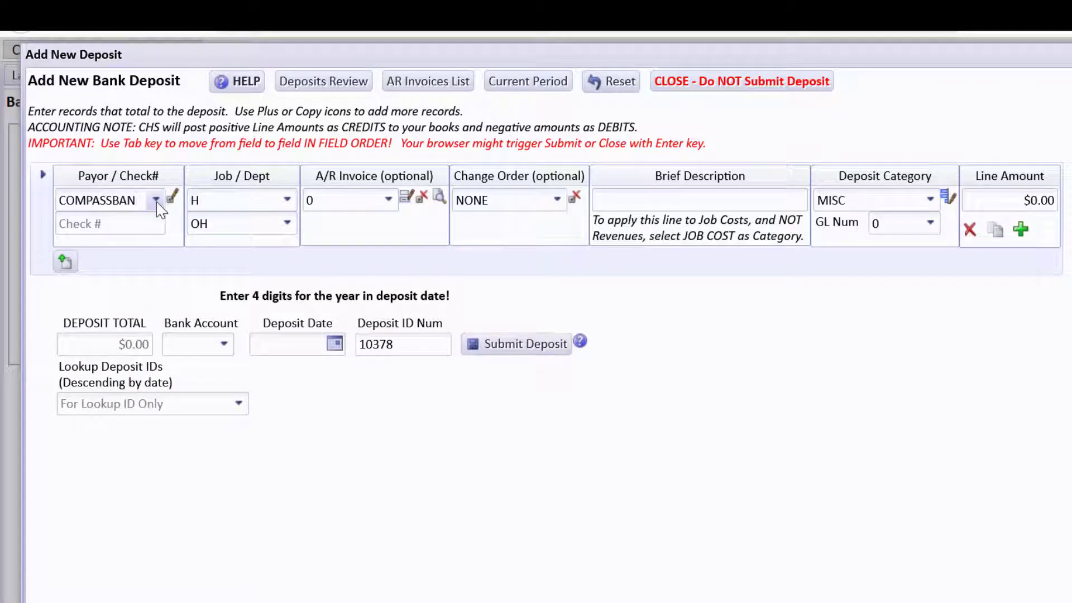
- Try the job buyer linked to job H11RIVER as payor, and switch the payor back to COMPASSBAN
{"action": "left_click", "coordinate": [156, 201]}
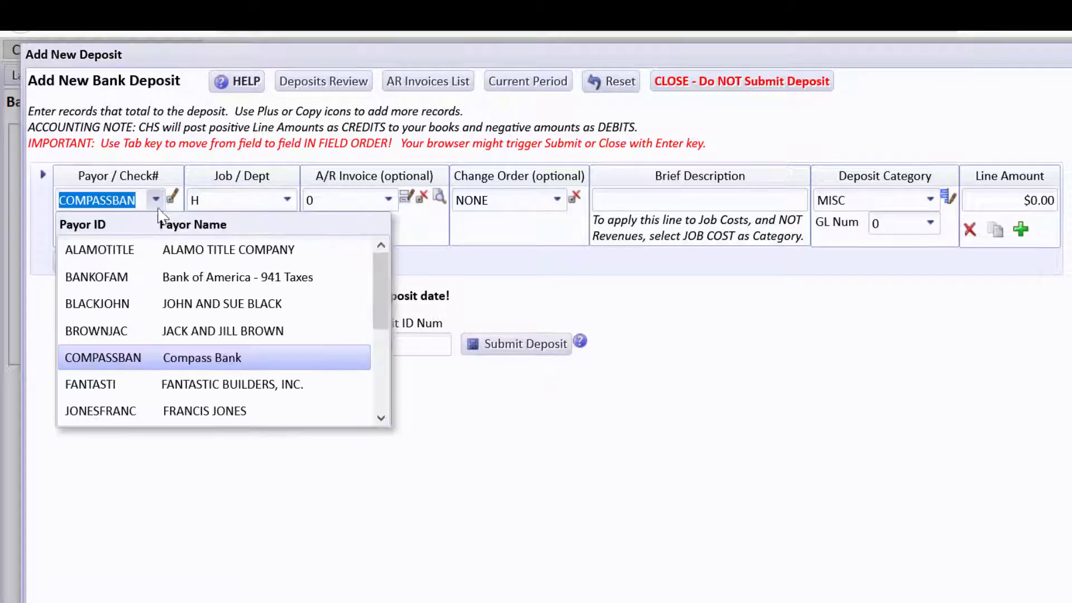
{"action": "left_click", "coordinate": [225, 331]}
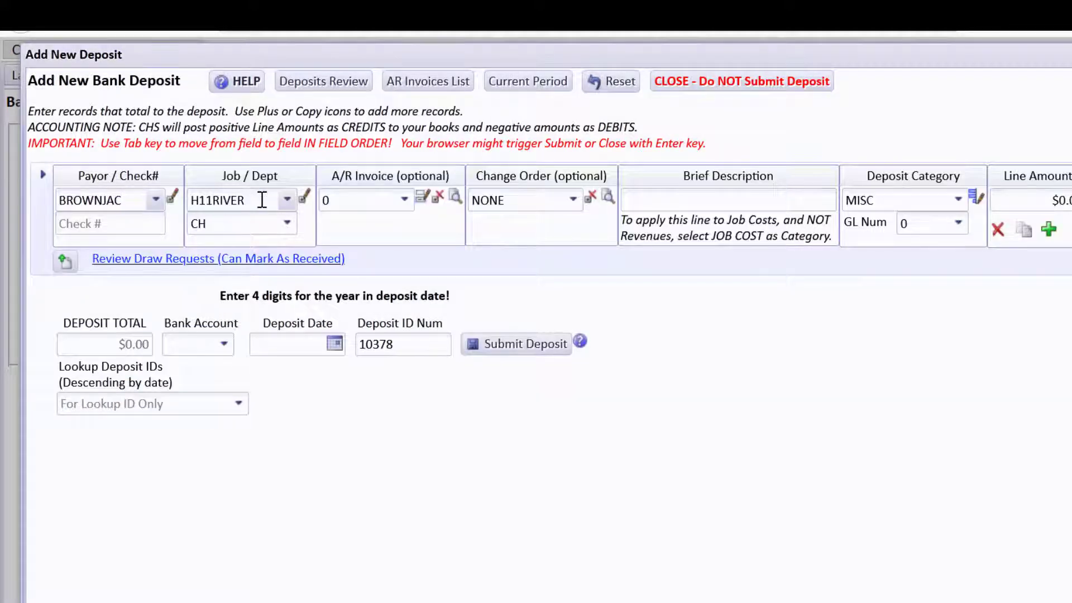
{"action": "left_click", "coordinate": [156, 201]}
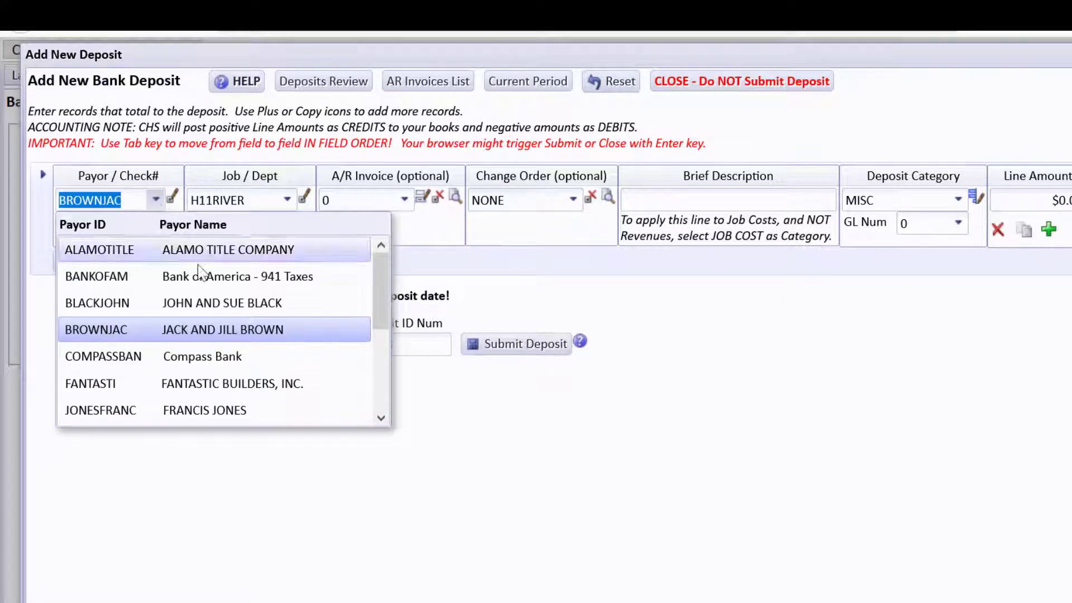
{"action": "left_click", "coordinate": [254, 353]}
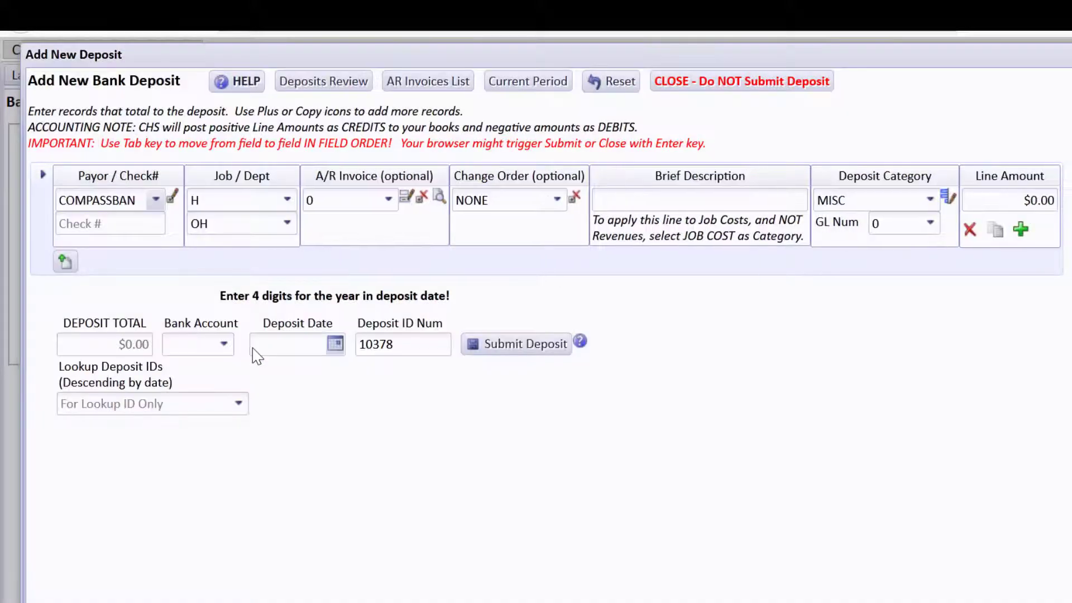
- Assign the deposit line to job H11RIVER and enter 4567 as the check number
{"action": "left_click", "coordinate": [246, 202]}
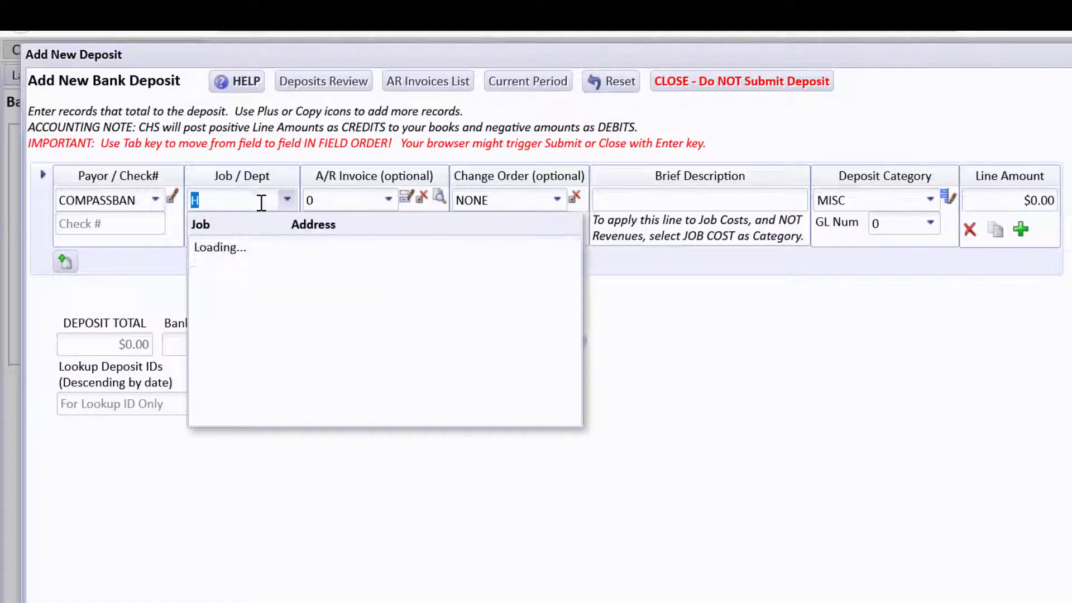
{"action": "left_click", "coordinate": [287, 200]}
{"action": "left_click", "coordinate": [288, 201]}
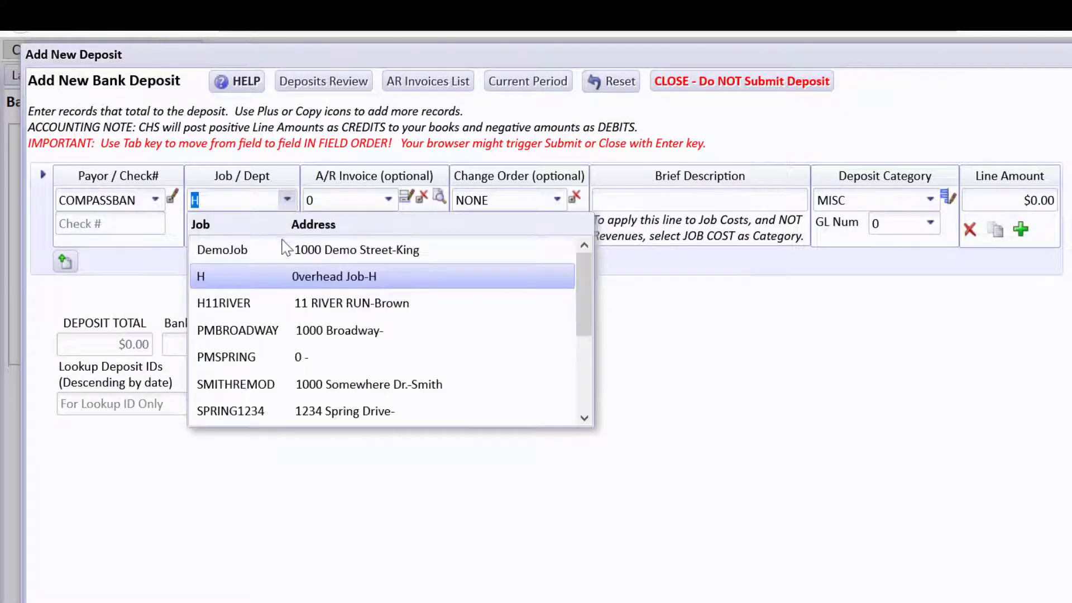
{"action": "left_click", "coordinate": [289, 303]}
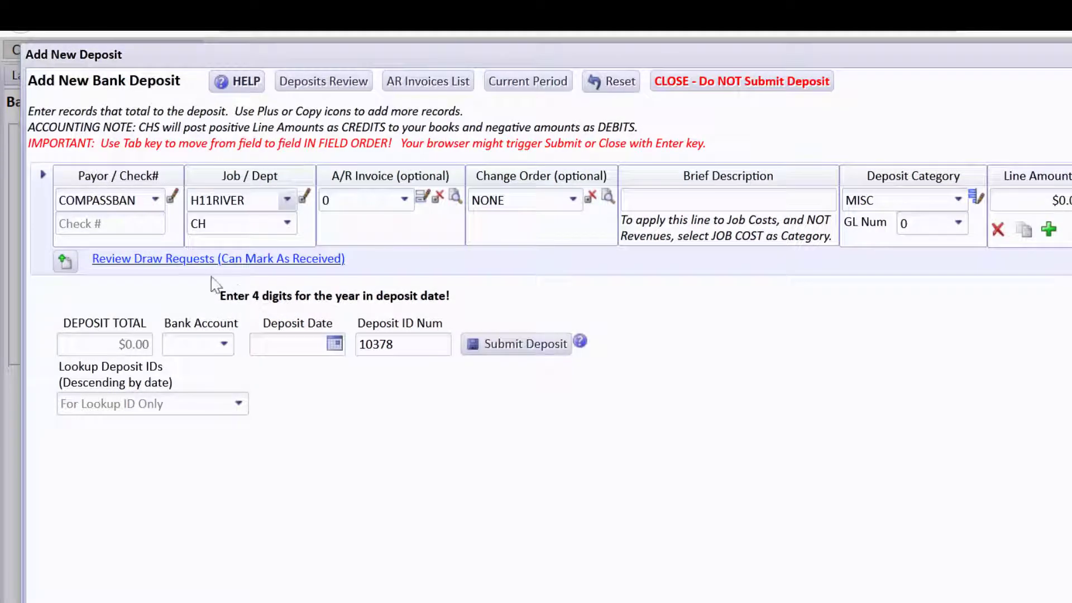
{"action": "left_click", "coordinate": [150, 224]}
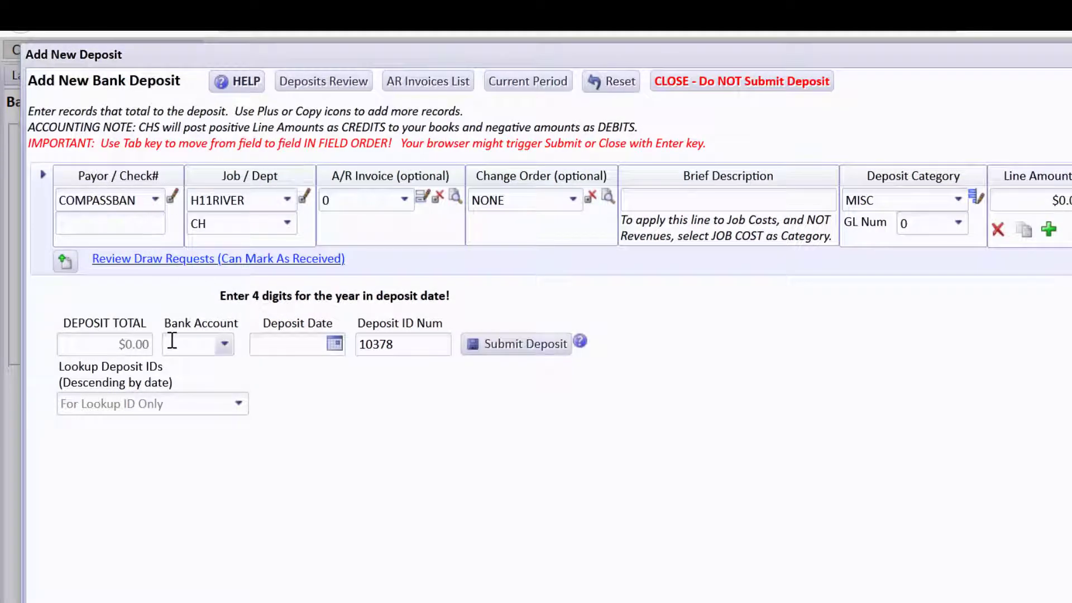
{"action": "type", "text": "4567"}
{"action": "key", "text": "Tab"}
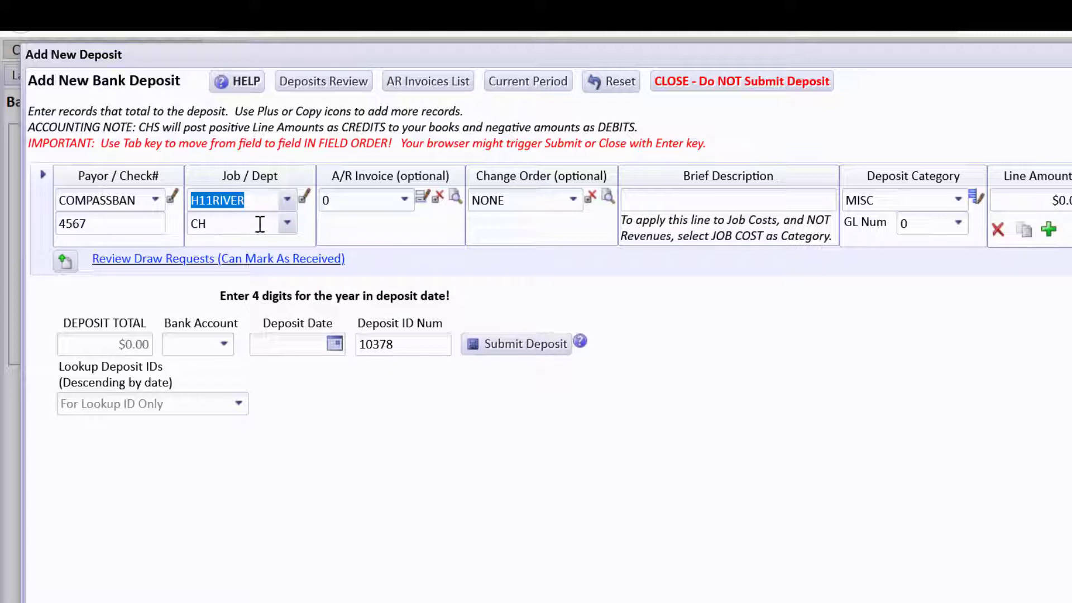
- Enter "Compass - H11 River Draw 4" as the deposit line's brief description
{"action": "mouse_move", "coordinate": [343, 200]}
{"action": "left_click", "coordinate": [636, 197]}
{"action": "type", "text": "C"}
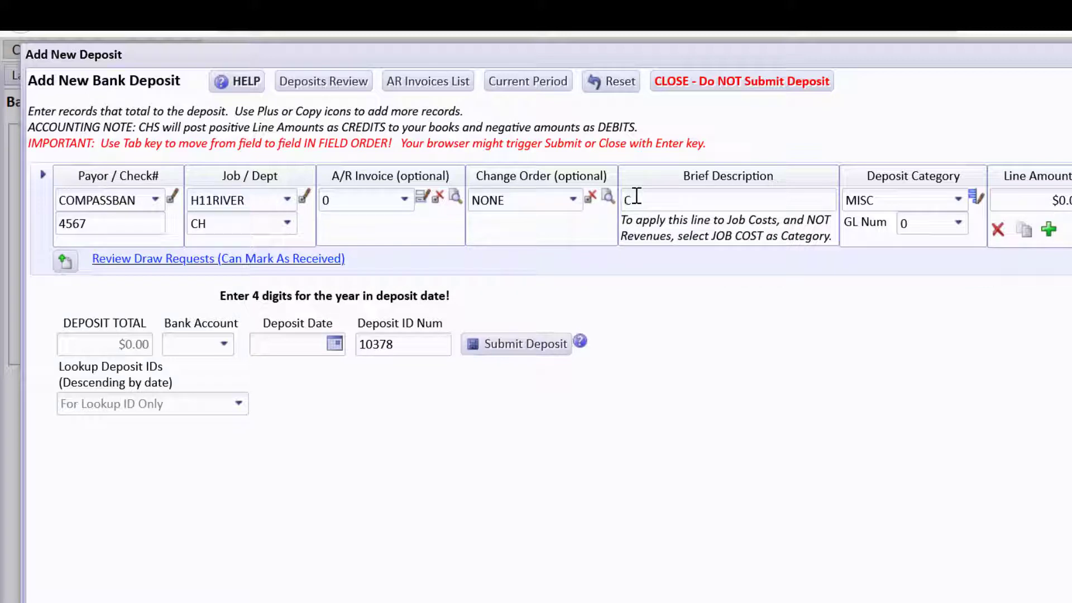
{"action": "type", "text": "ompass - H11 River Draw 4"}
{"action": "key", "text": "Tab"}
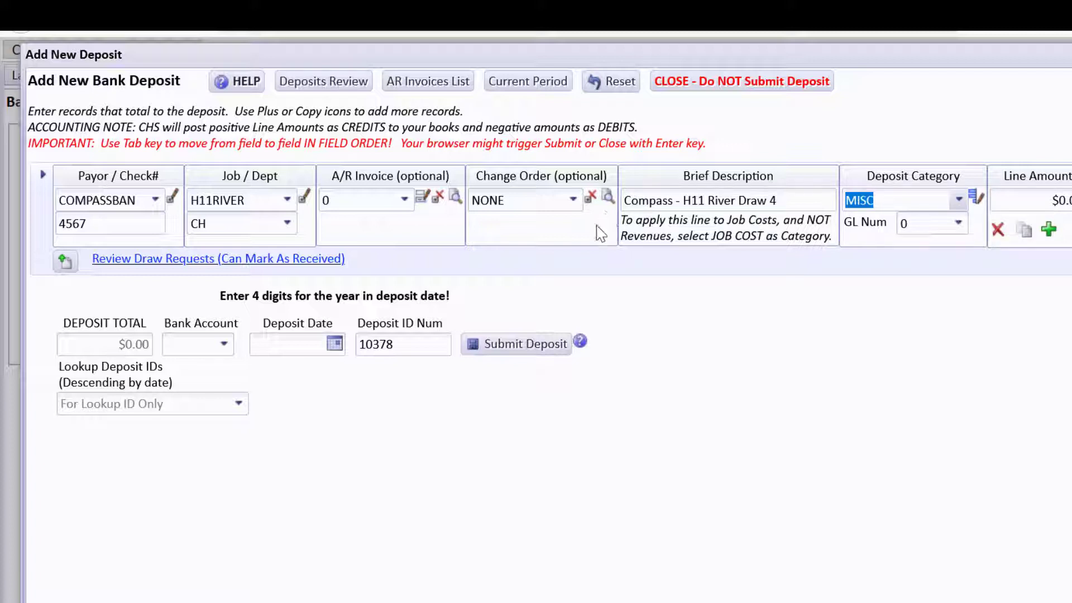
- Mark draw 4 as received in the draw requests for job H11RIVER
{"action": "left_click", "coordinate": [323, 260]}
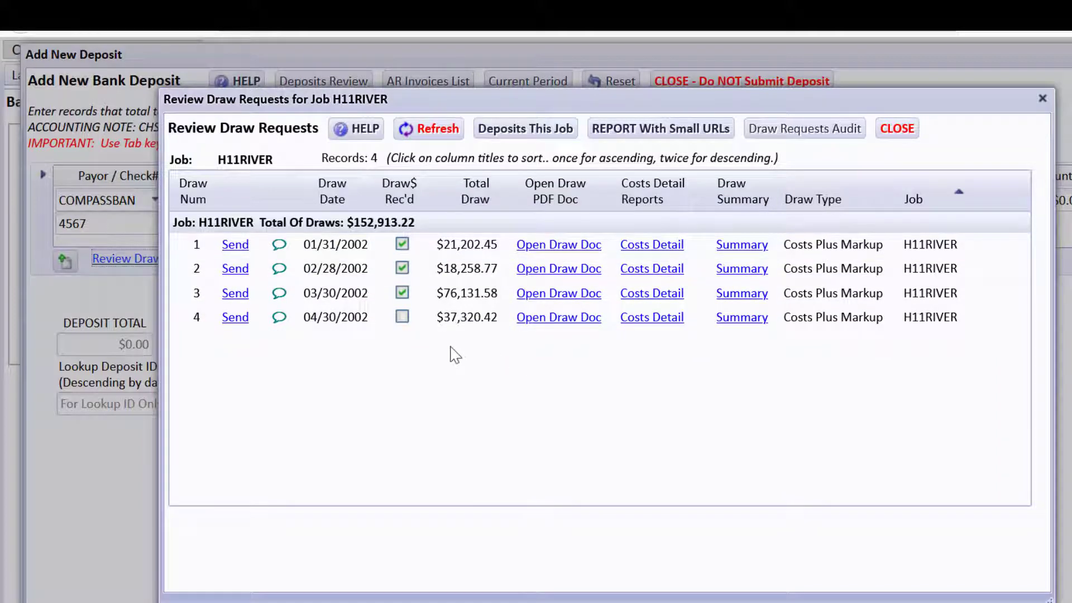
{"action": "left_click", "coordinate": [403, 318]}
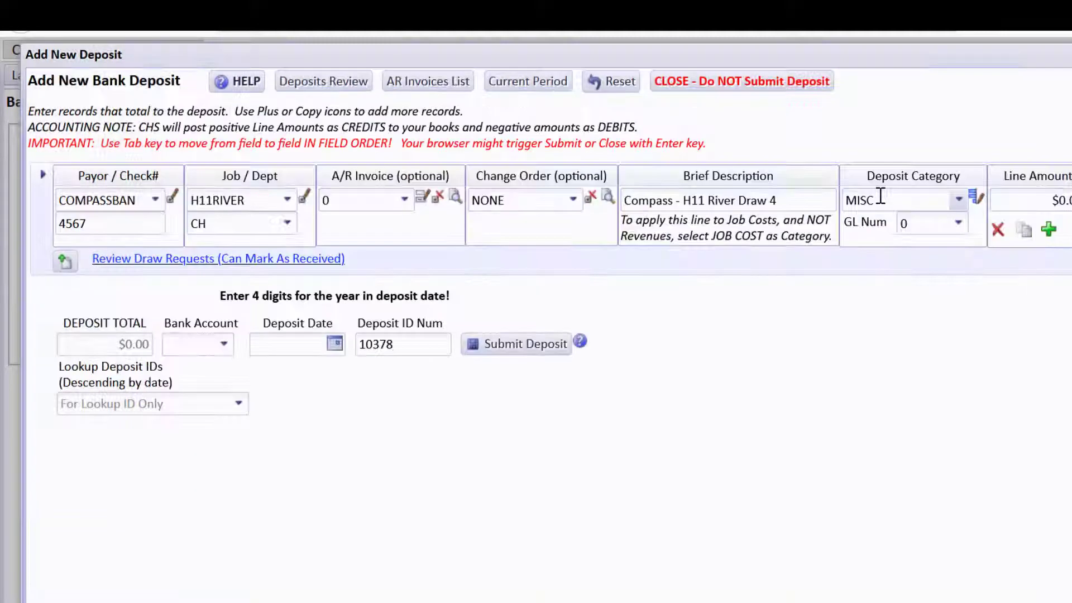
- Set the line's deposit category to INTERIM DRAW and check the GL account list, keeping account 2000
{"action": "left_click", "coordinate": [881, 199]}
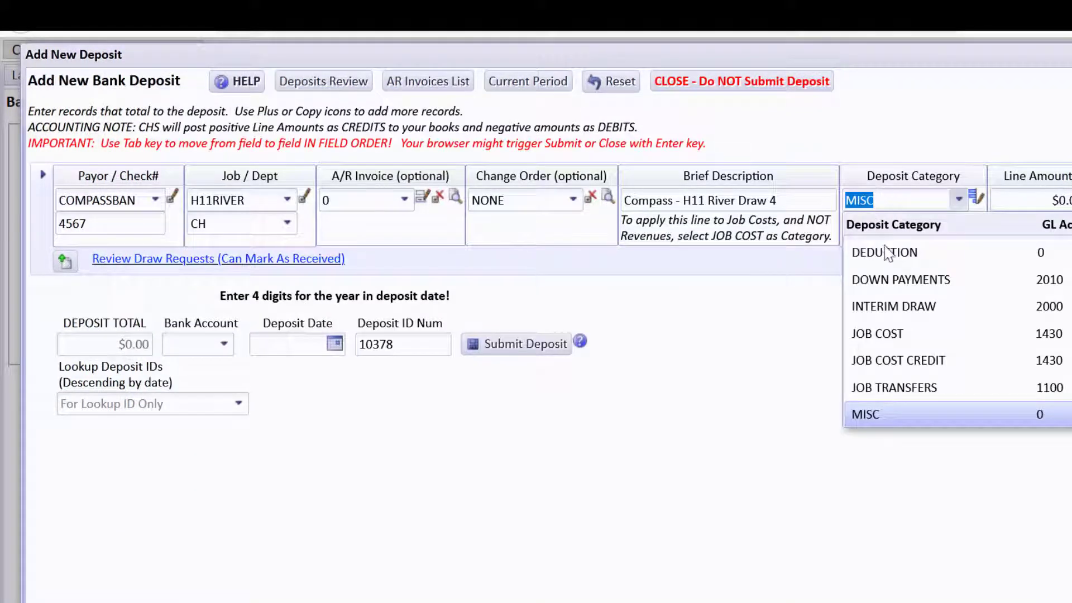
{"action": "left_click", "coordinate": [918, 310]}
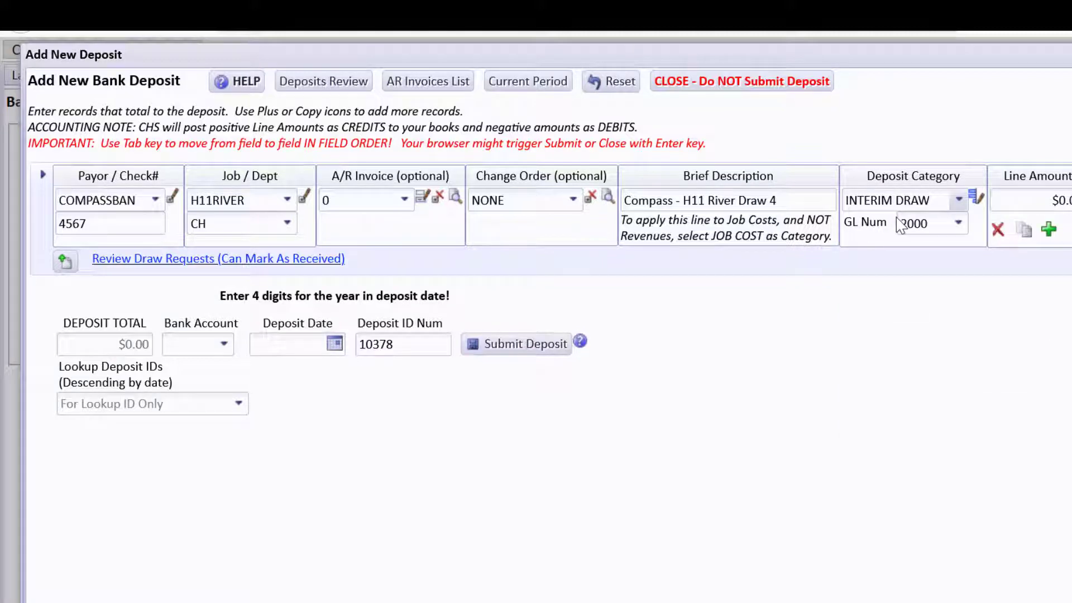
{"action": "left_click", "coordinate": [959, 223]}
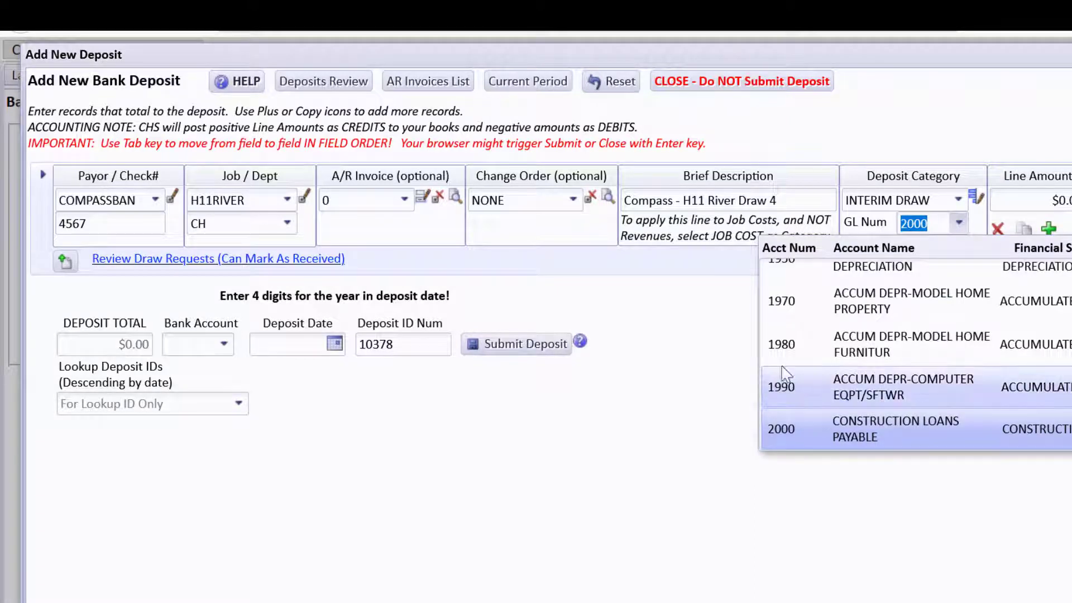
{"action": "left_click", "coordinate": [711, 310]}
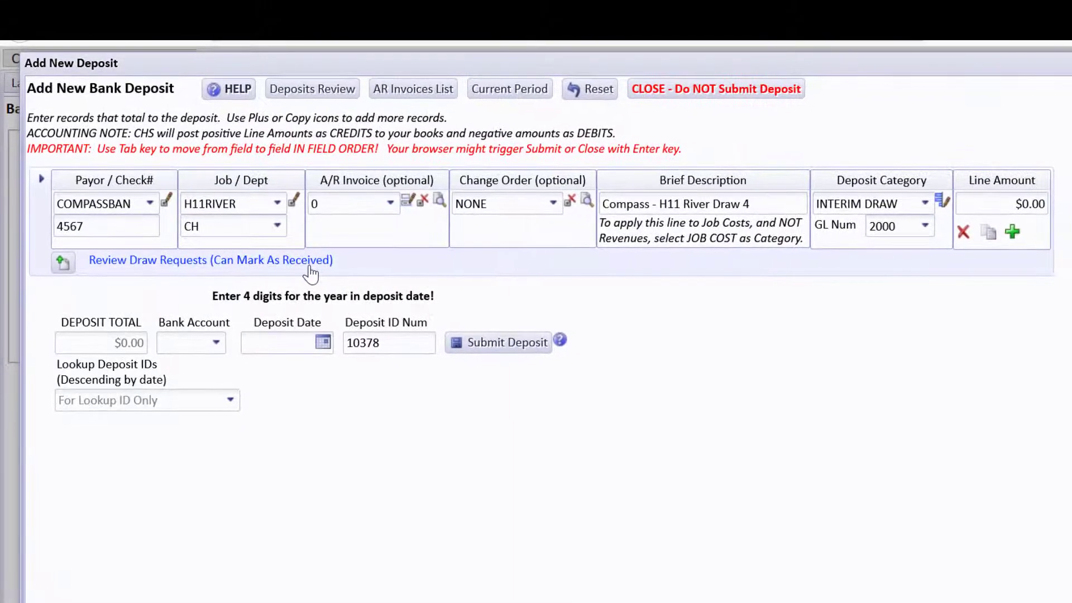
- Look up draw 4's total in job H11RIVER's draw requests and enter 37,320.42 as the deposit line amount
{"action": "left_click", "coordinate": [310, 268]}
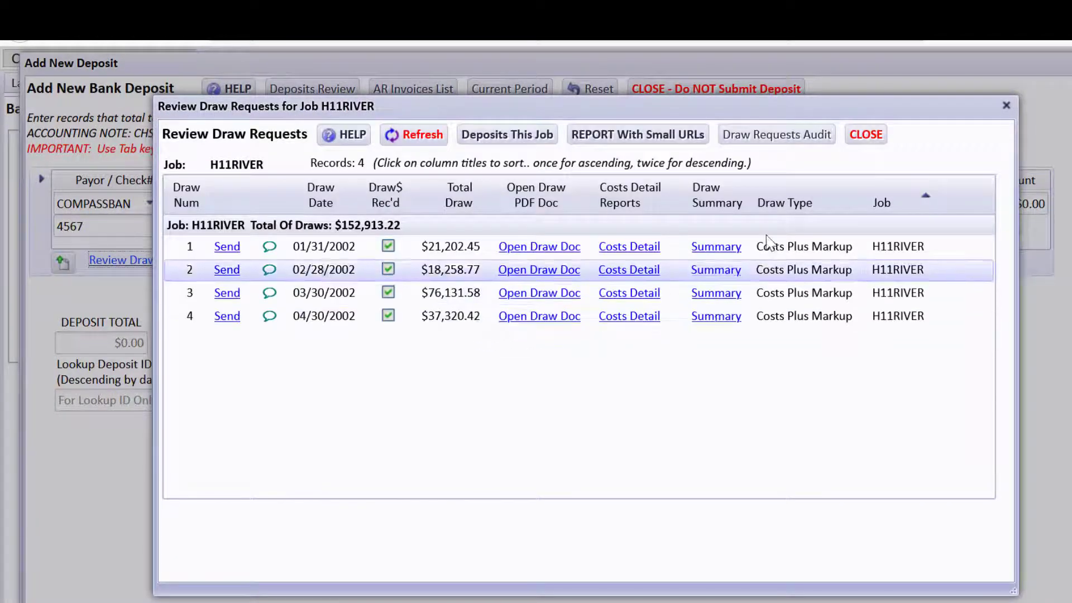
{"action": "left_click", "coordinate": [874, 137]}
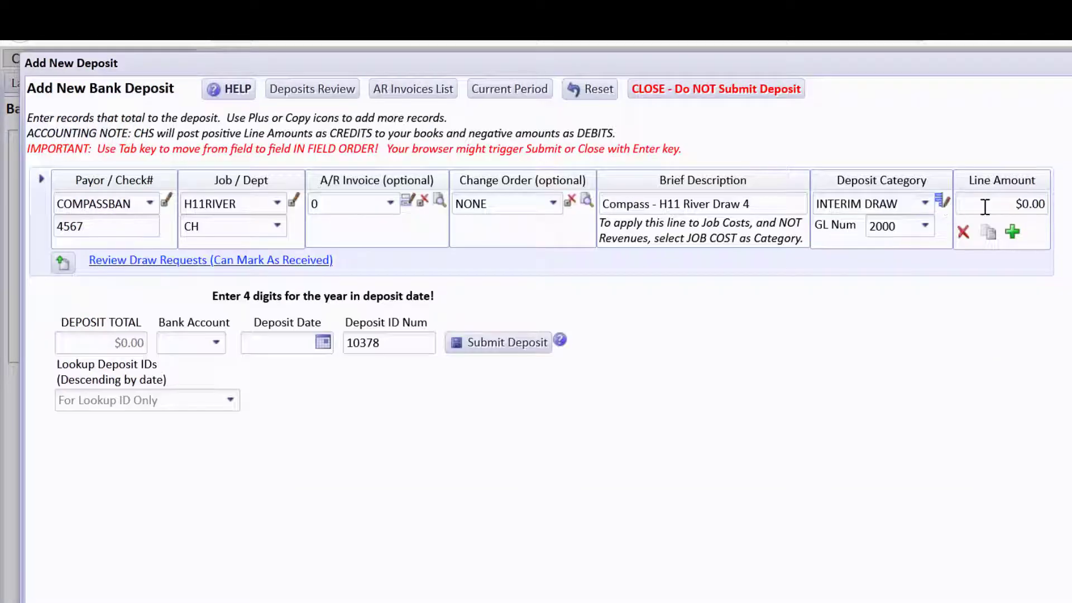
{"action": "left_click", "coordinate": [1037, 206]}
{"action": "type", "text": "37320.42"}
{"action": "key", "text": "Tab"}
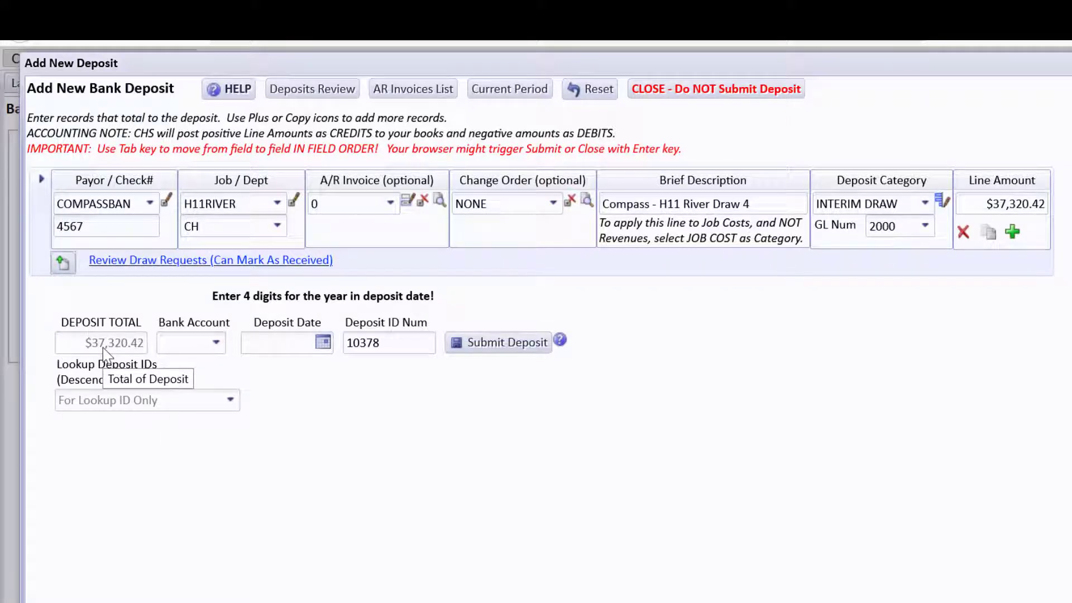
- Copy the deposit line, describe the copy as "Compass - H11 River Draw 4 wire fee" and set its deposit category to JOB COST
{"action": "left_click", "coordinate": [988, 236]}
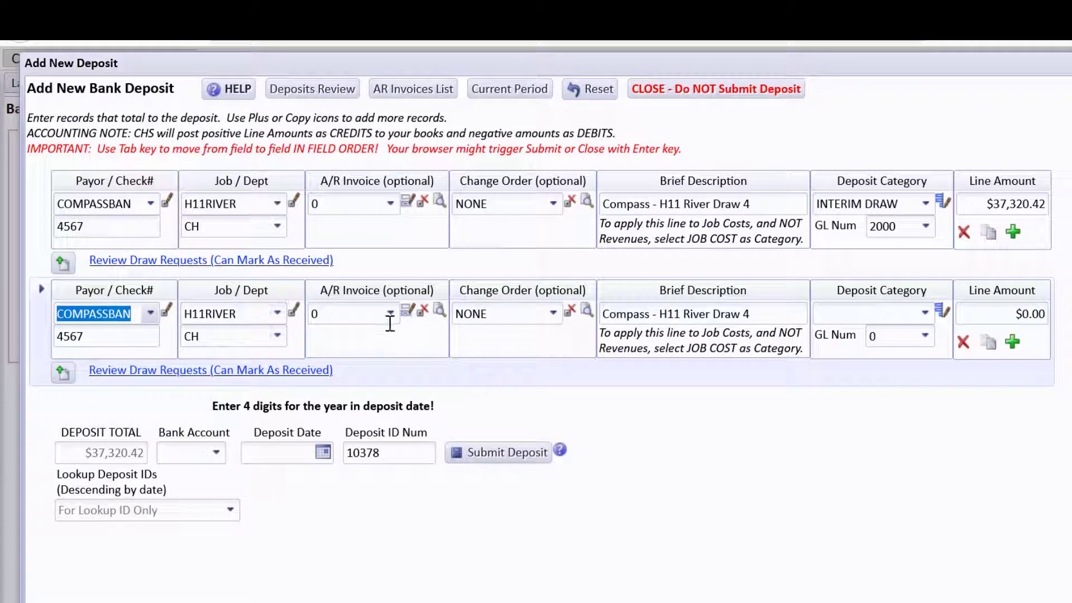
{"action": "left_click", "coordinate": [754, 313]}
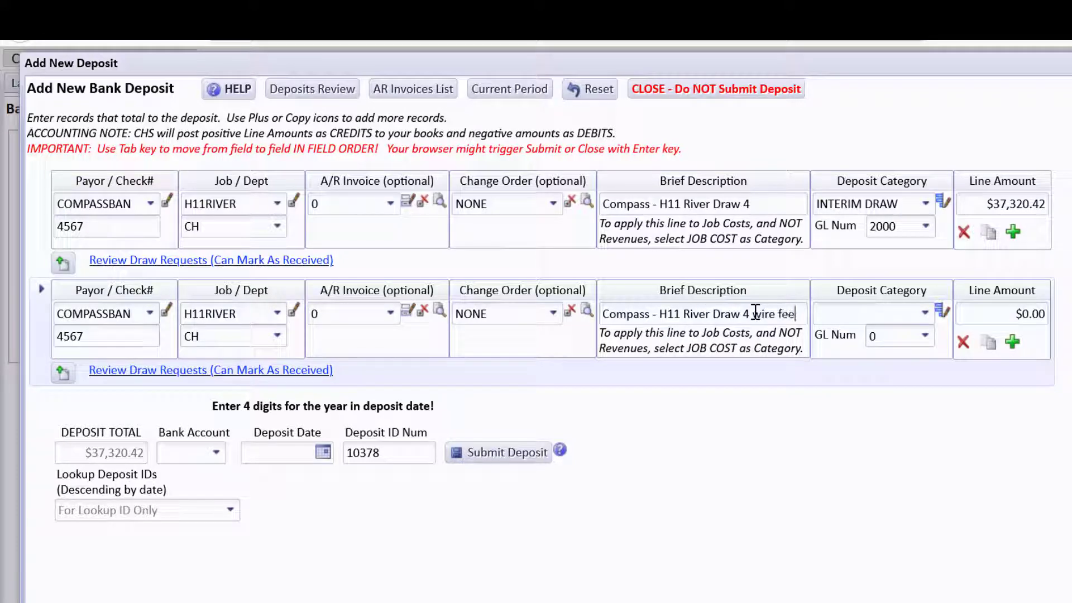
{"action": "key", "text": "Tab"}
{"action": "type", "text": "jo"}
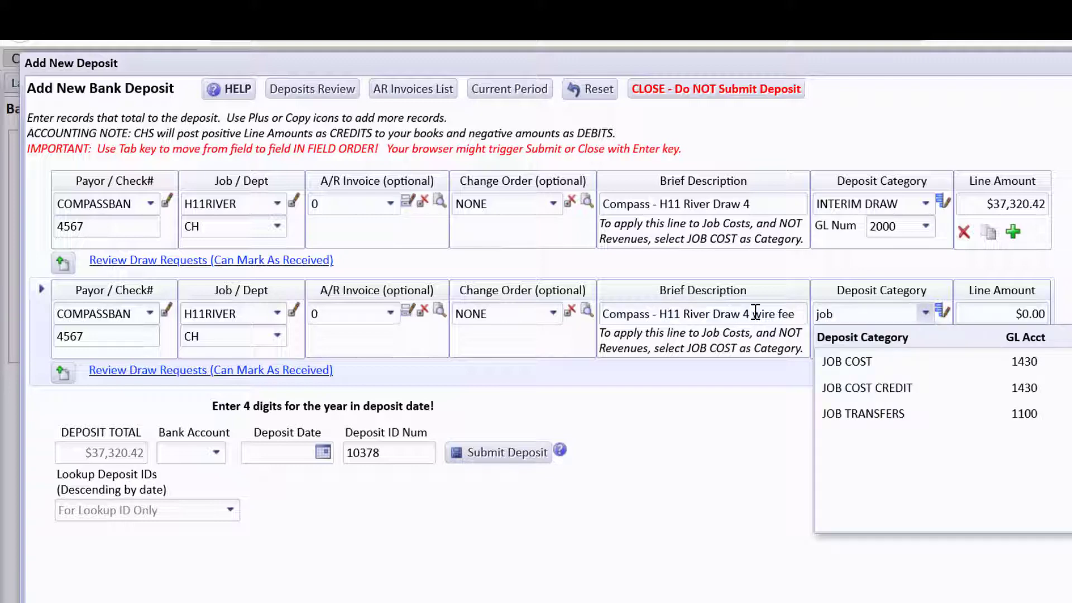
{"action": "left_click", "coordinate": [873, 361]}
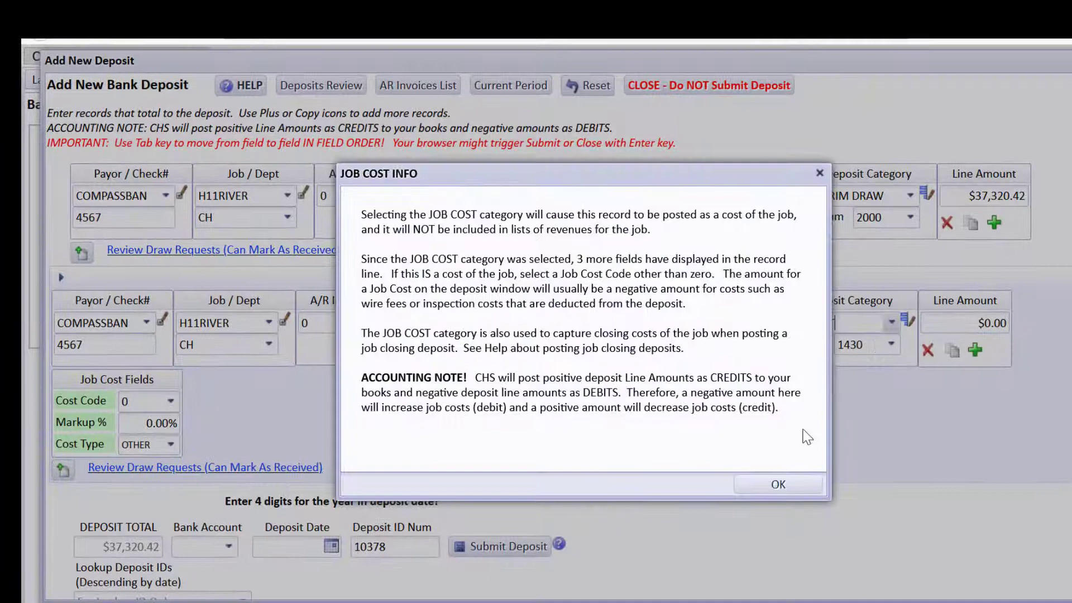
{"action": "left_click", "coordinate": [780, 485]}
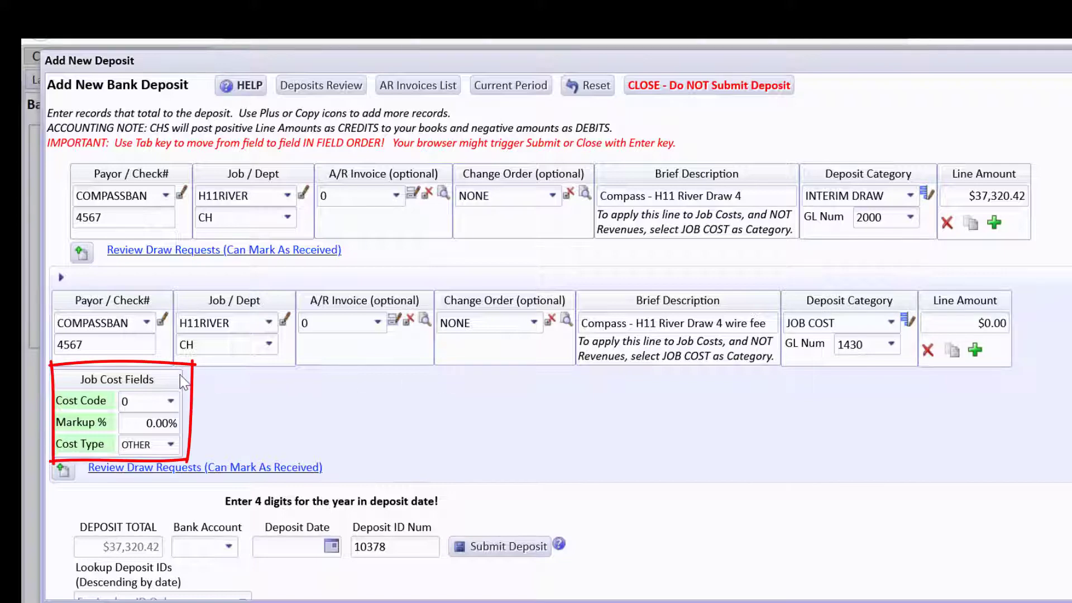
- Give the wire fee line cost code 8510 (Overhead - misc) and a line amount of -45
{"action": "left_click", "coordinate": [157, 403]}
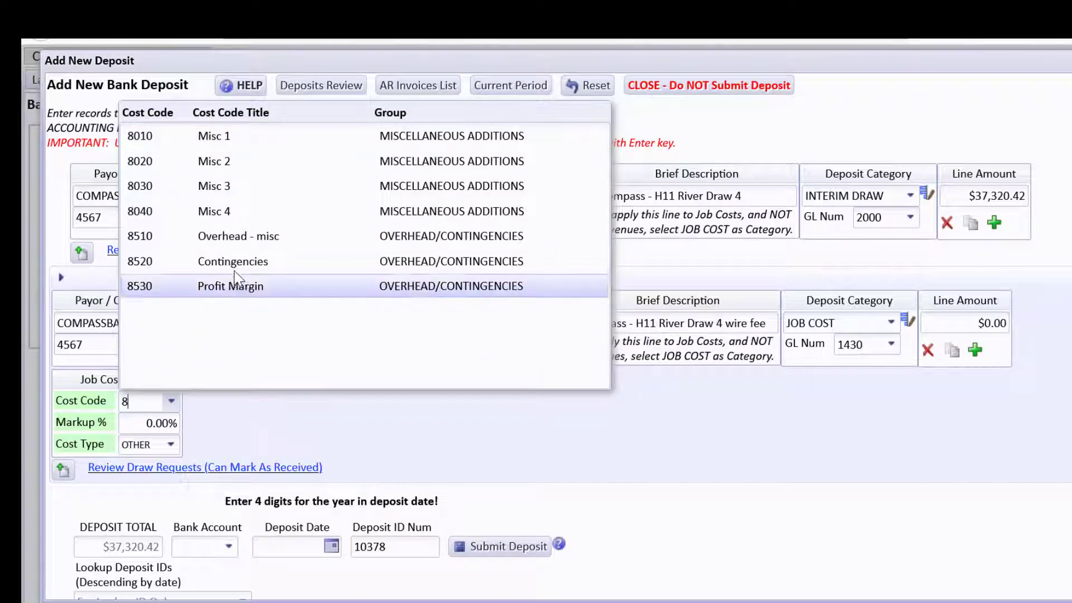
{"action": "left_click", "coordinate": [234, 239]}
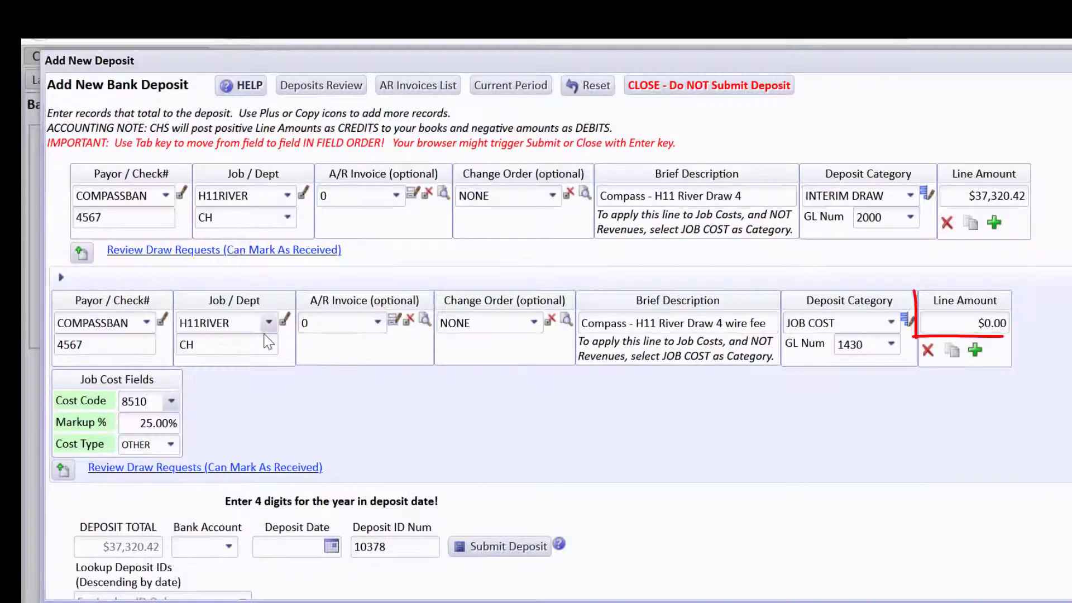
{"action": "type", "text": "-45"}
{"action": "key", "text": "Tab"}
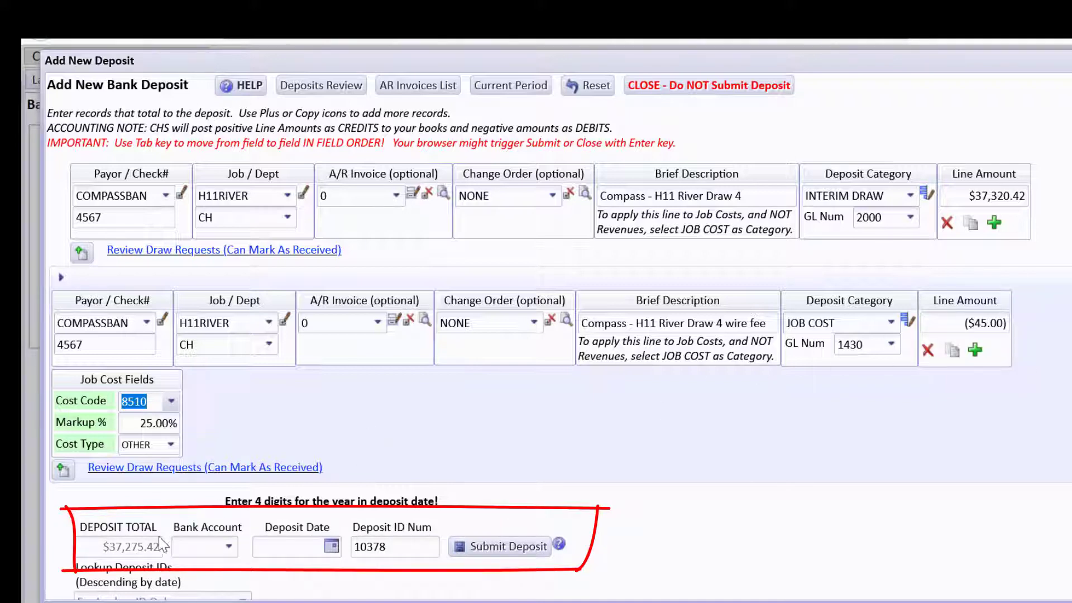
- Set the deposit's bank account to 1020 construction checking and recheck the received draws for job H11RIVER
{"action": "left_click", "coordinate": [229, 548]}
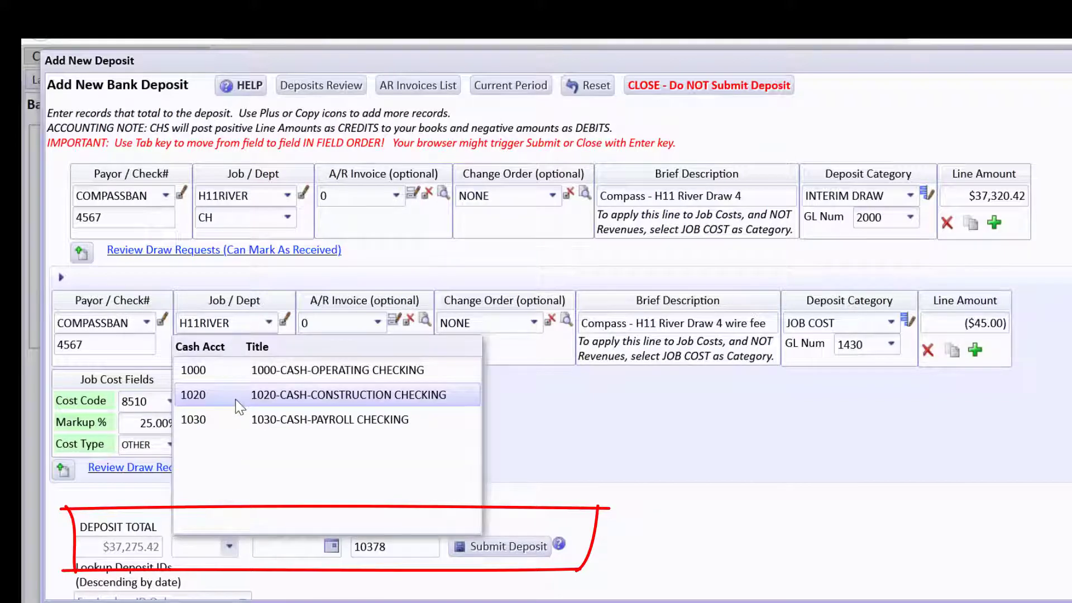
{"action": "left_click", "coordinate": [236, 399]}
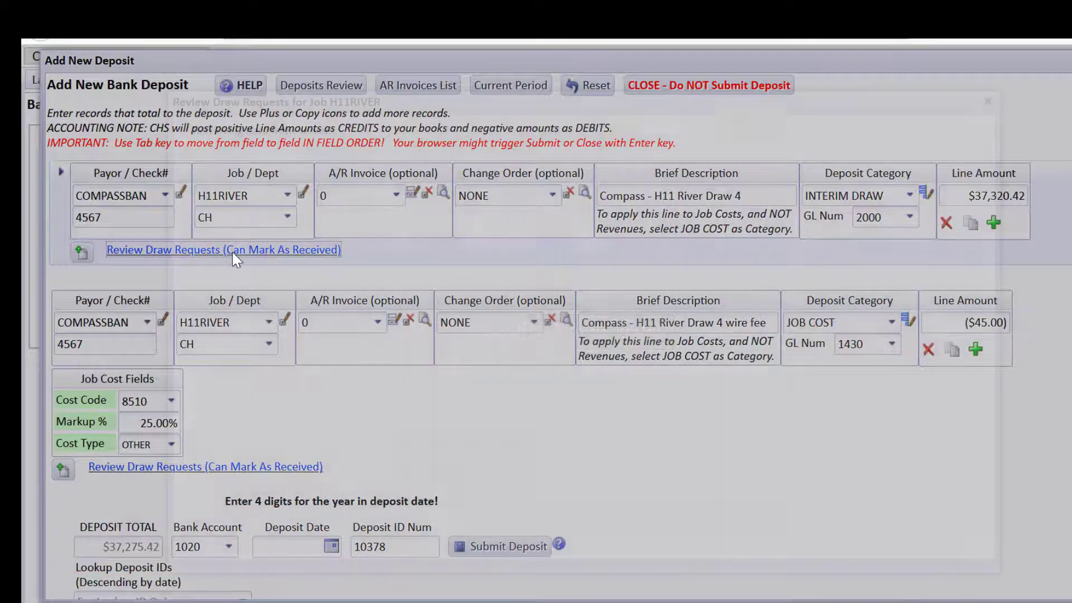
{"action": "left_click", "coordinate": [232, 253]}
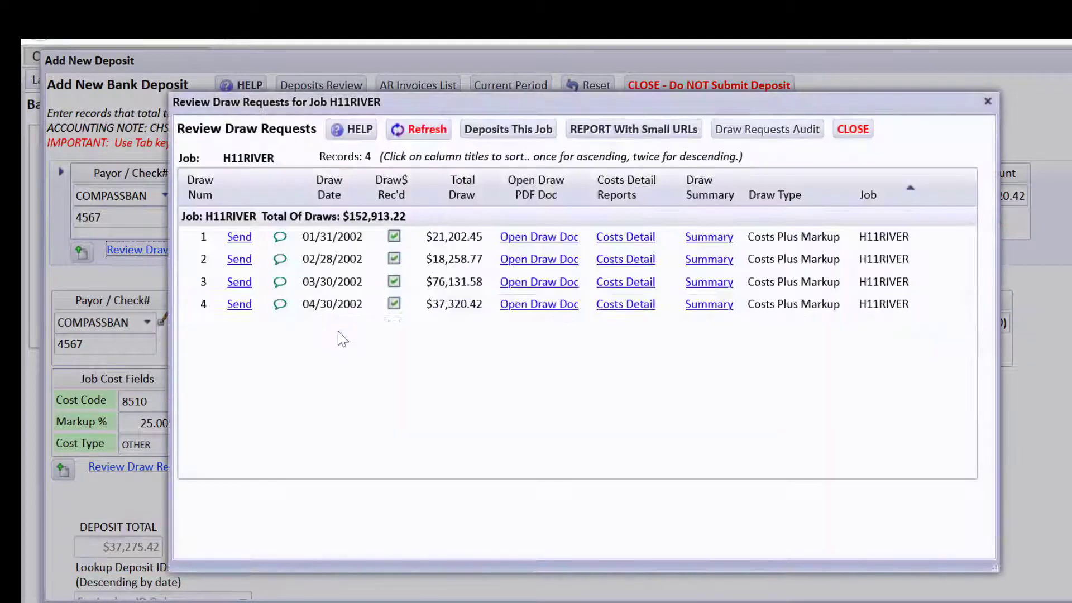
{"action": "left_click", "coordinate": [853, 131]}
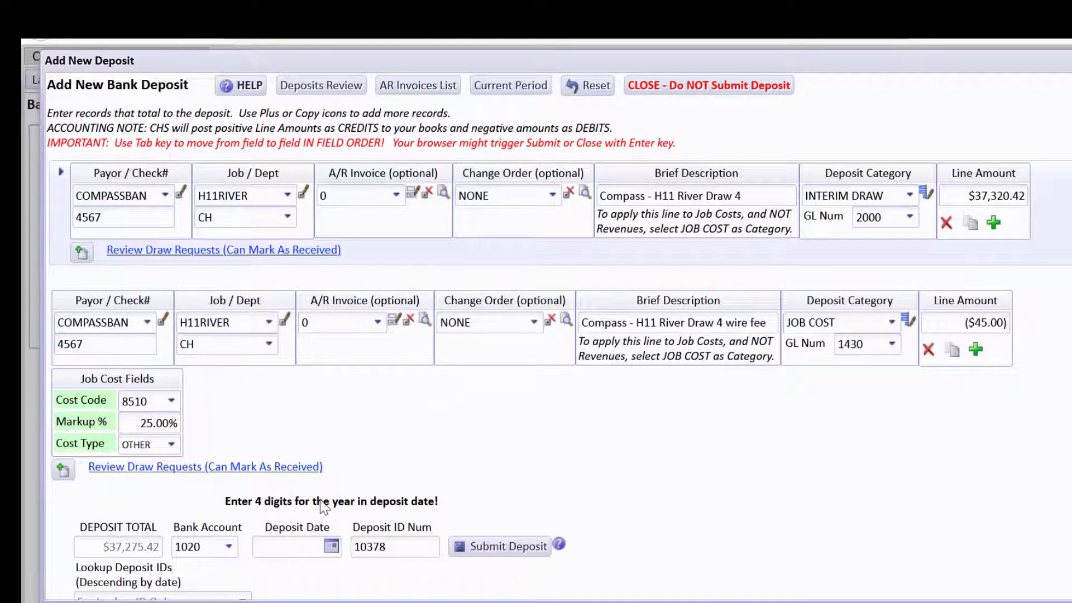
- Date the deposit 05/02/2002, accepting the old date, and submit it without opening the deposit review
{"action": "left_click", "coordinate": [303, 542]}
{"action": "type", "text": "05/02/2022"}
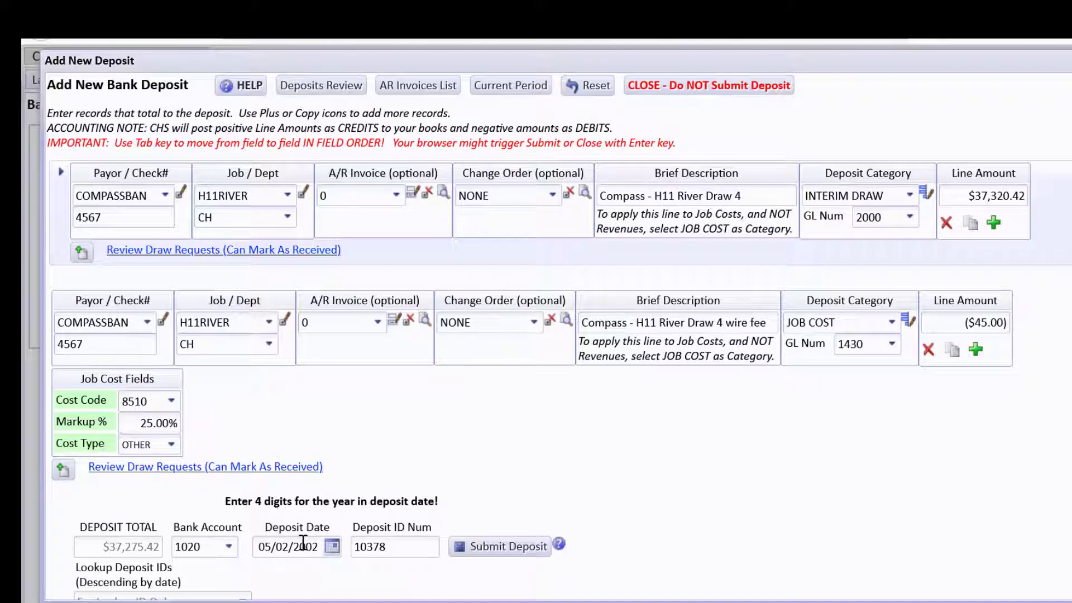
{"action": "key", "text": "Tab"}
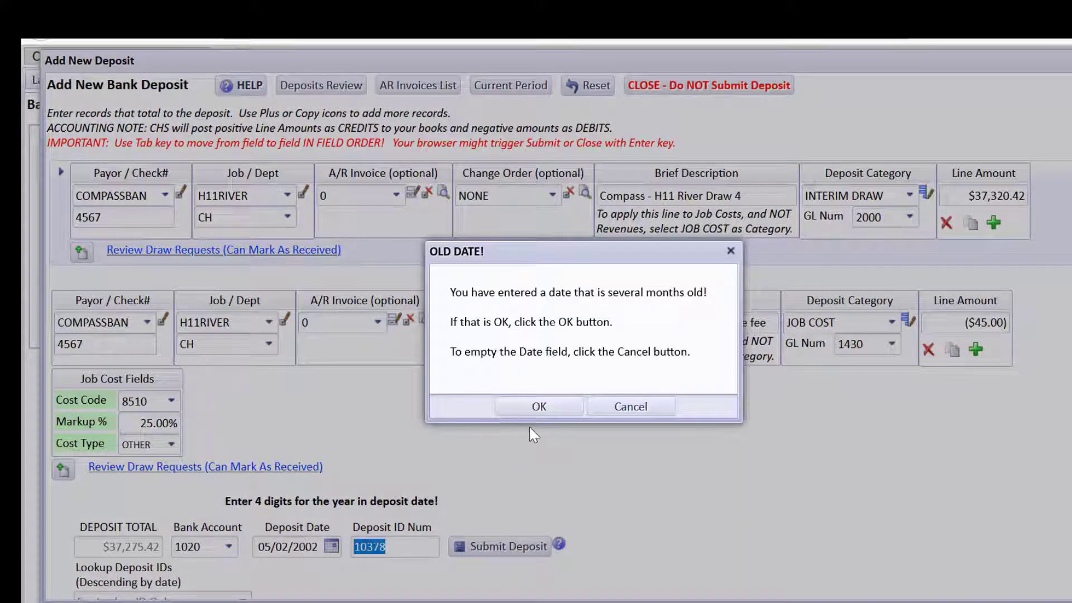
{"action": "left_click", "coordinate": [538, 407]}
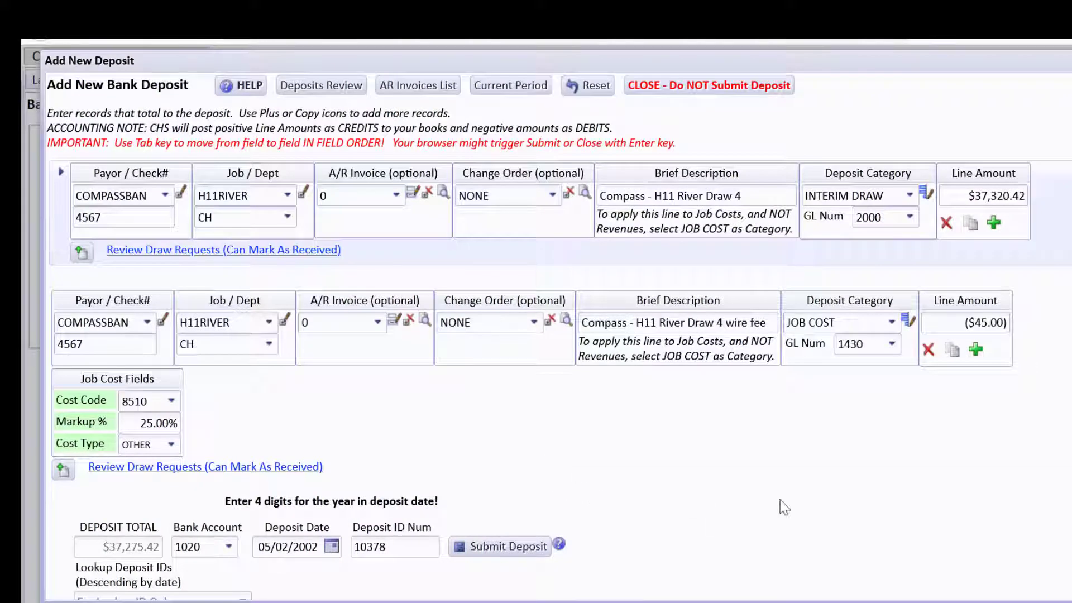
{"action": "scroll", "coordinate": [559, 336], "scroll_direction": "down", "scroll_amount": 1}
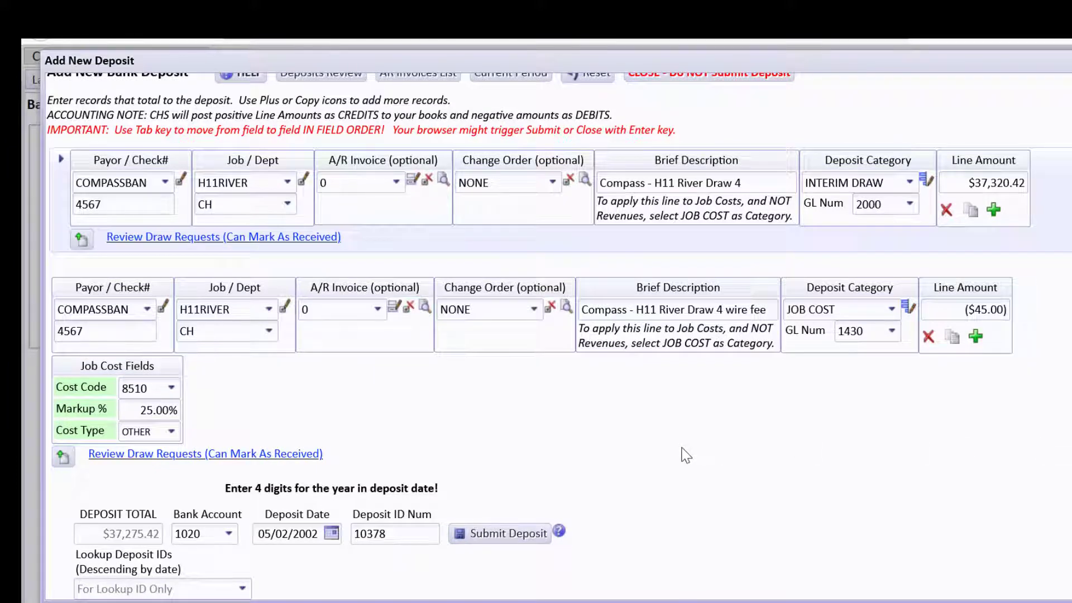
{"action": "left_click", "coordinate": [479, 535]}
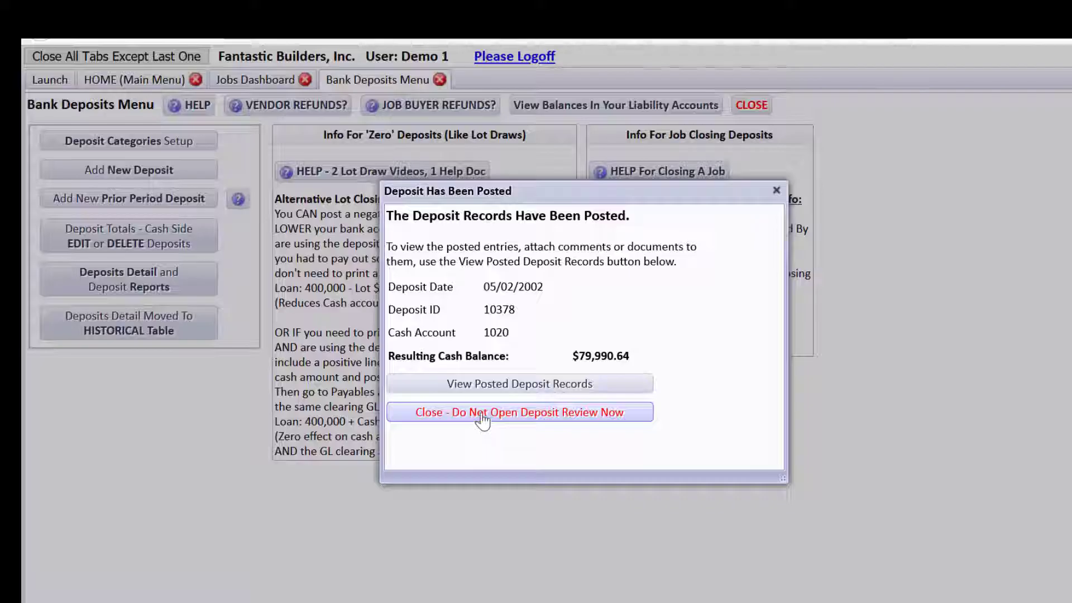
{"action": "left_click", "coordinate": [570, 413]}
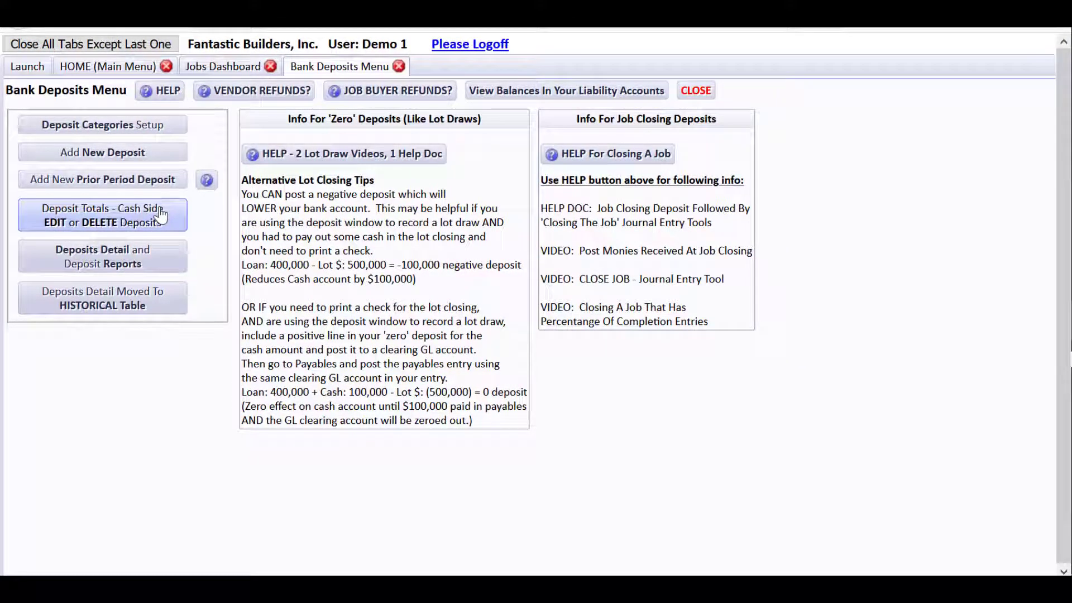
- Open the deposits detail list for the full minimum-to-maximum GL date range
{"action": "left_click", "coordinate": [163, 262]}
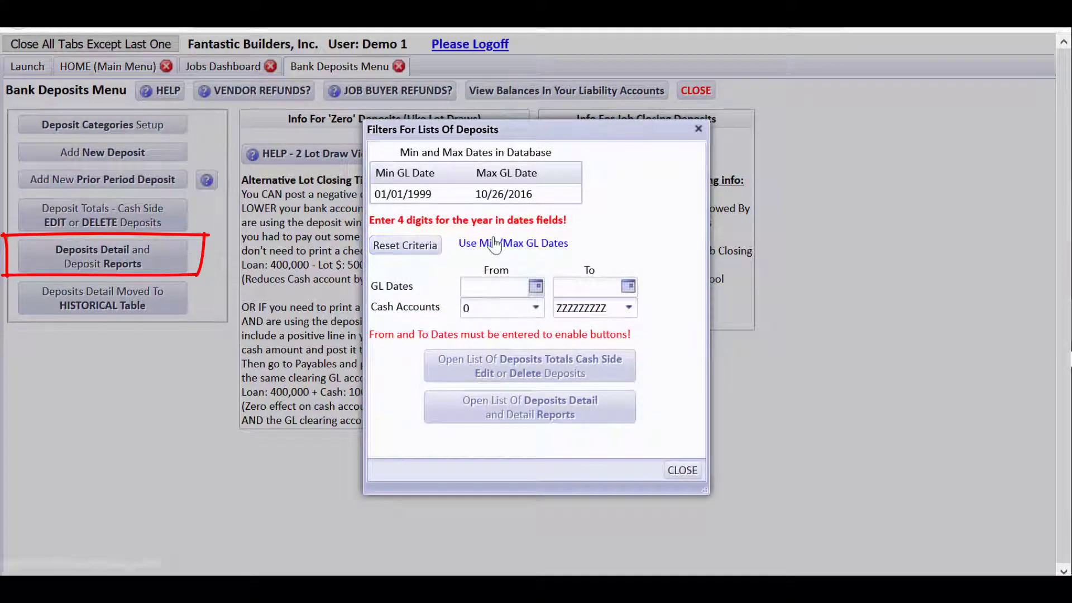
{"action": "left_click", "coordinate": [495, 244]}
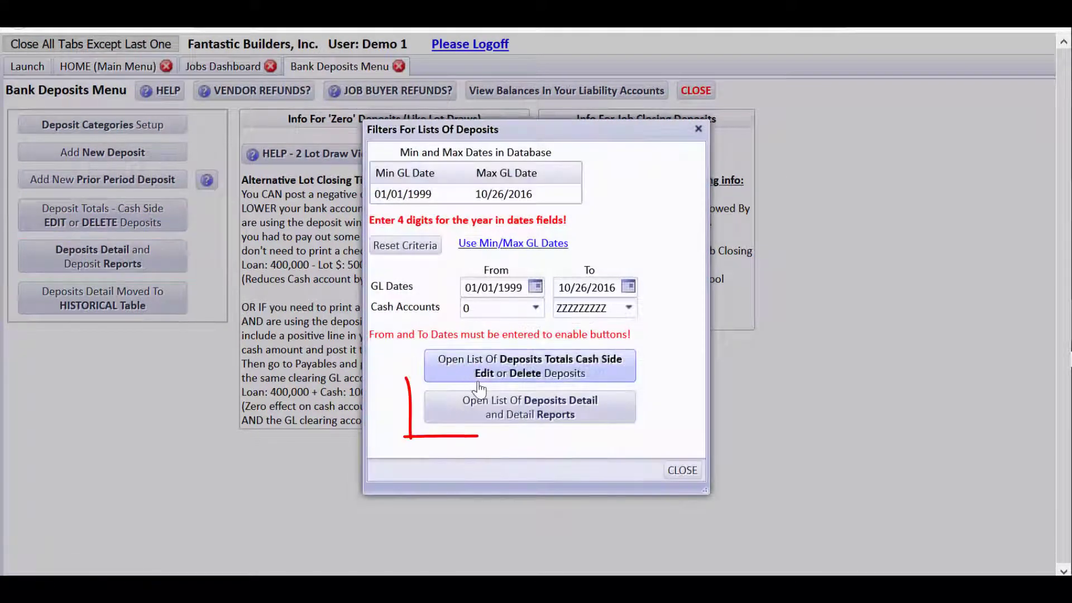
{"action": "left_click", "coordinate": [494, 414]}
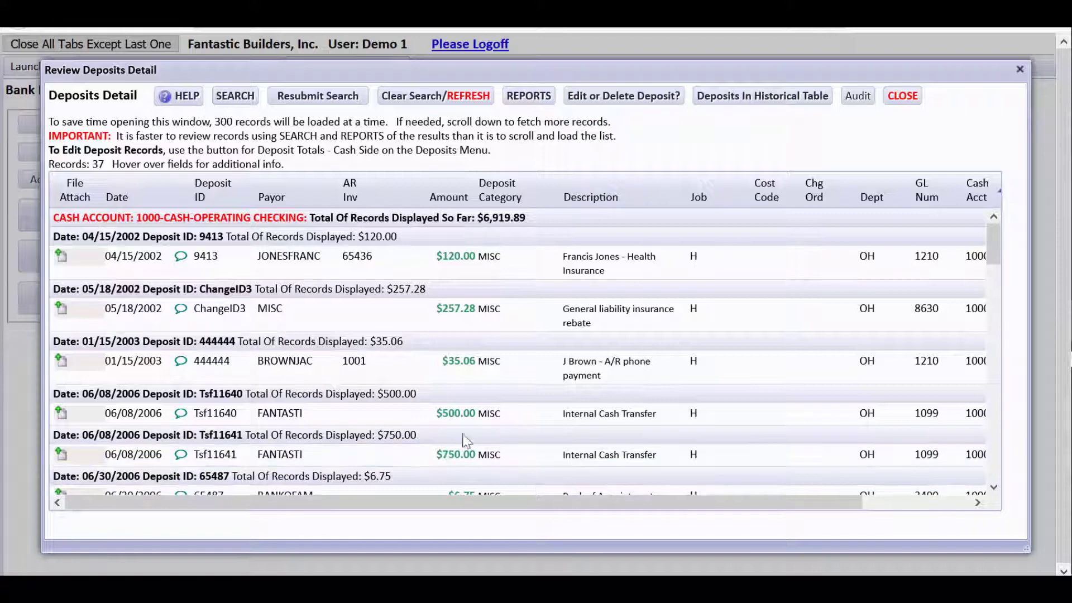
- Search the deposits detail for job H11RIVER and find the draw 4 and wire fee records
{"action": "left_click", "coordinate": [235, 96]}
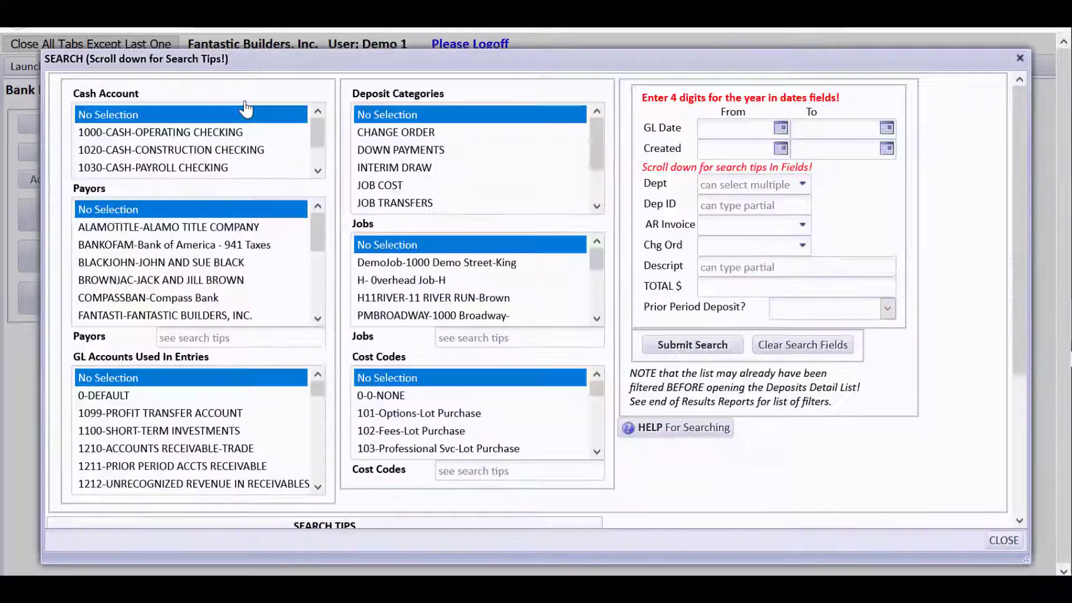
{"action": "left_click", "coordinate": [383, 299]}
{"action": "left_click", "coordinate": [671, 345]}
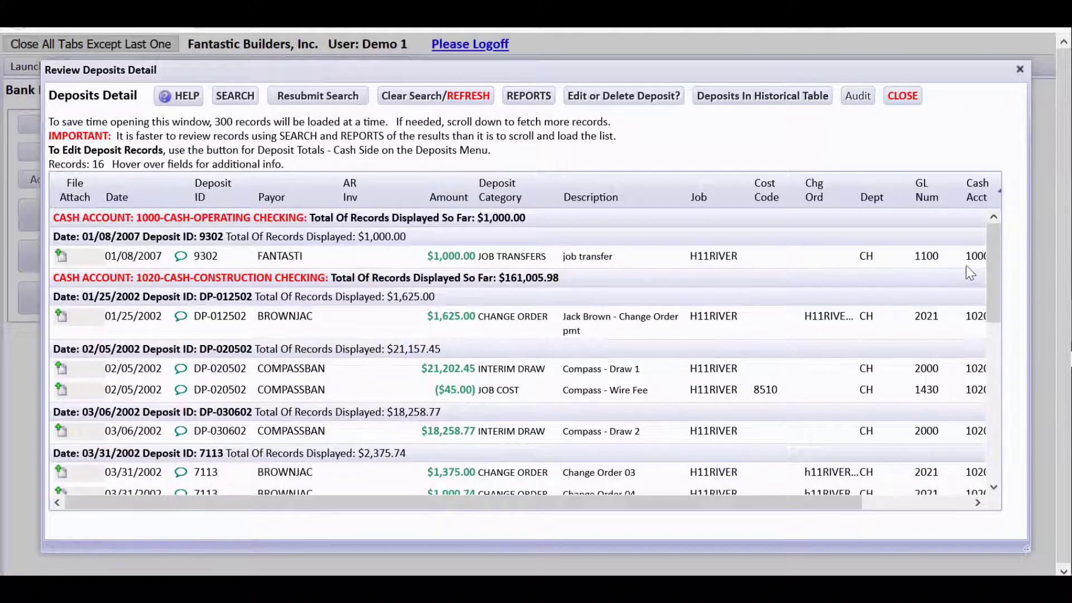
{"action": "left_click_drag", "start_coordinate": [998, 252], "coordinate": [979, 362]}
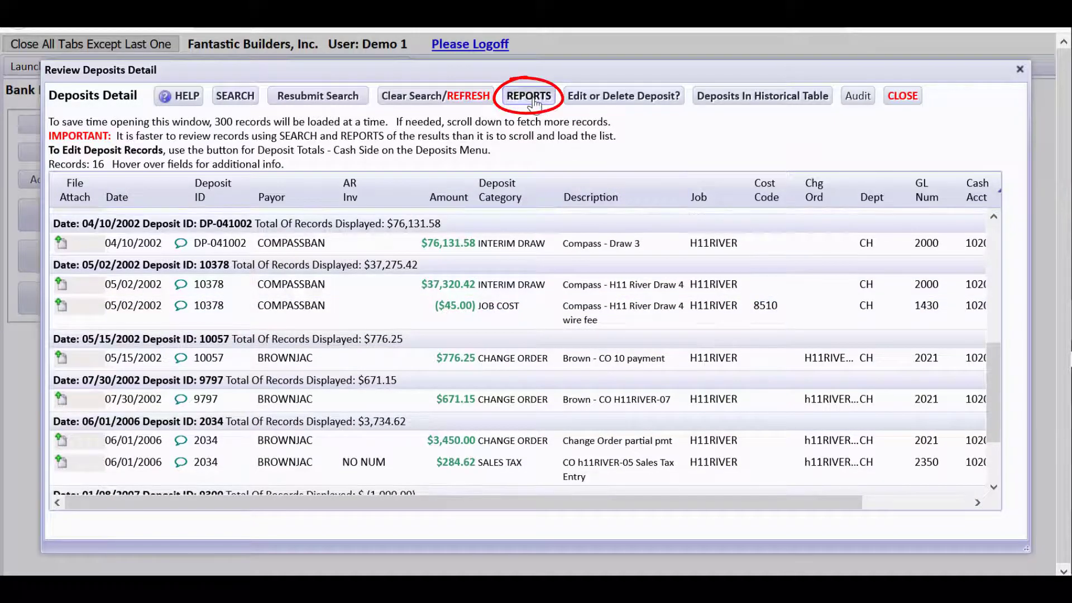
- Run the Deposits By Job, Then Category report and examine its interim draw, job cost, change order and down payment sections
{"action": "left_click", "coordinate": [533, 98]}
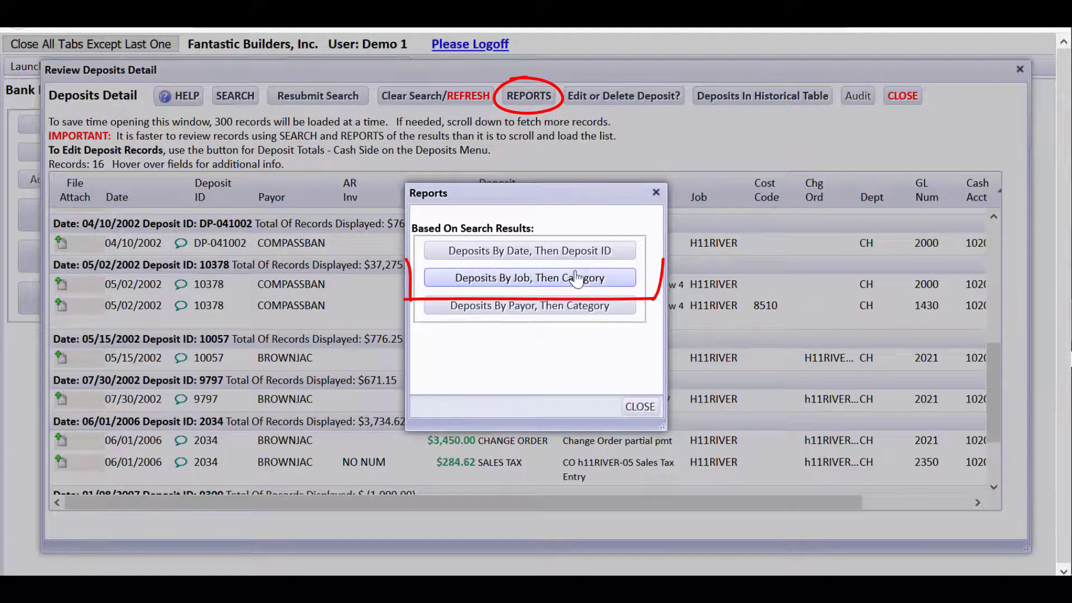
{"action": "left_click", "coordinate": [577, 278]}
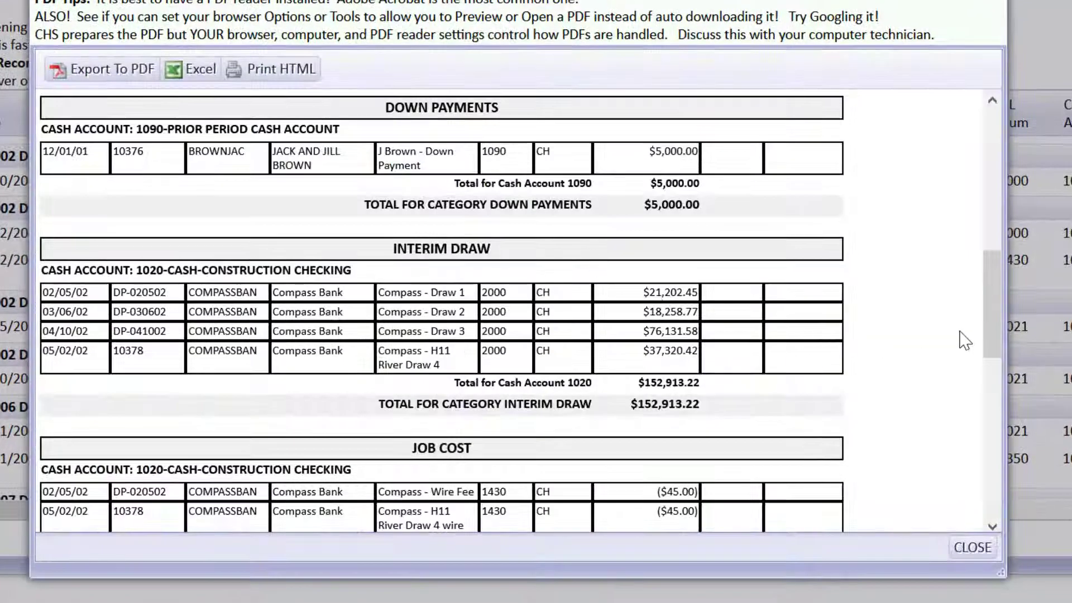
{"action": "scroll", "coordinate": [989, 283], "scroll_direction": "down", "scroll_amount": 1}
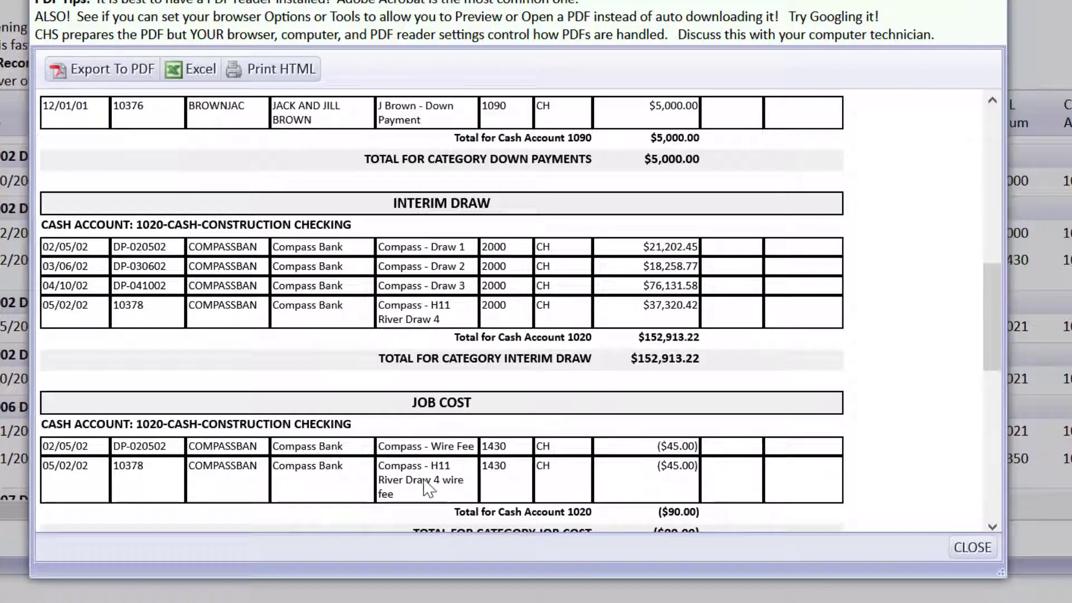
{"action": "scroll", "coordinate": [991, 327], "scroll_direction": "down", "scroll_amount": 1}
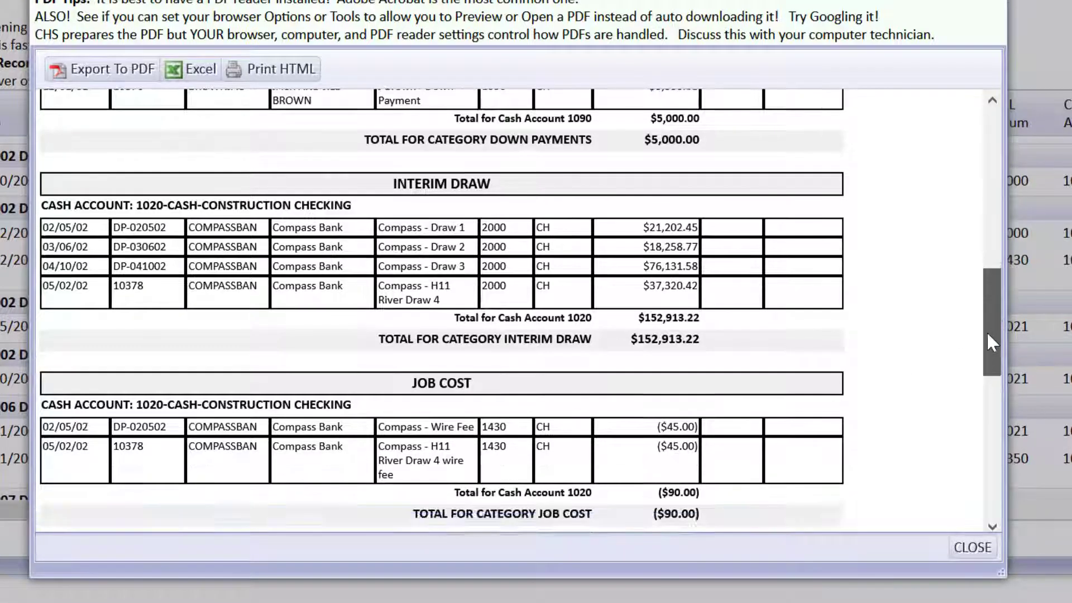
{"action": "left_click_drag", "start_coordinate": [987, 330], "coordinate": [988, 383]}
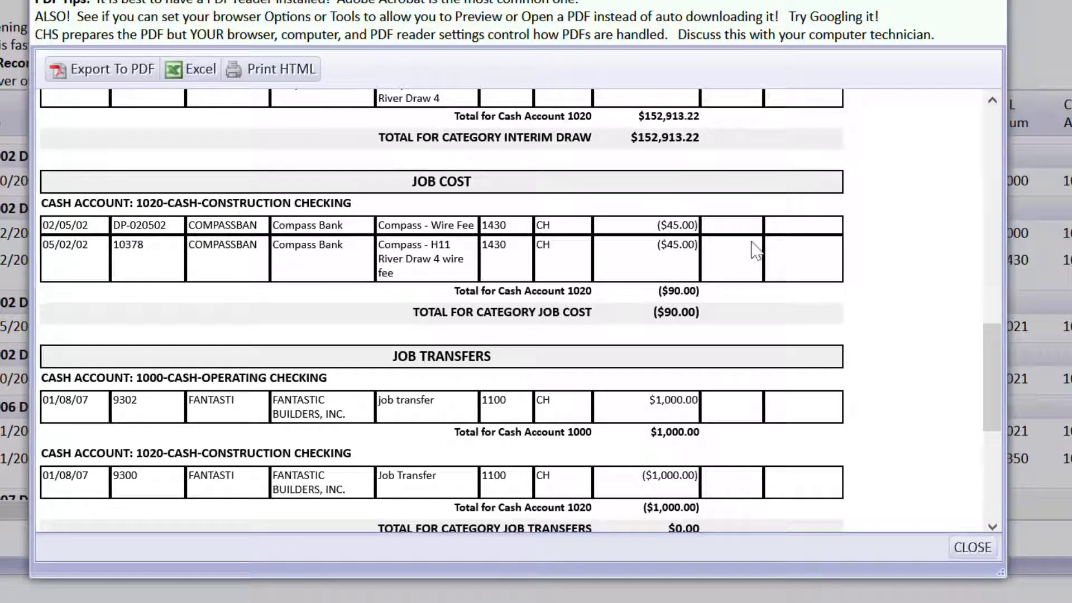
{"action": "left_click_drag", "start_coordinate": [993, 366], "coordinate": [955, 203]}
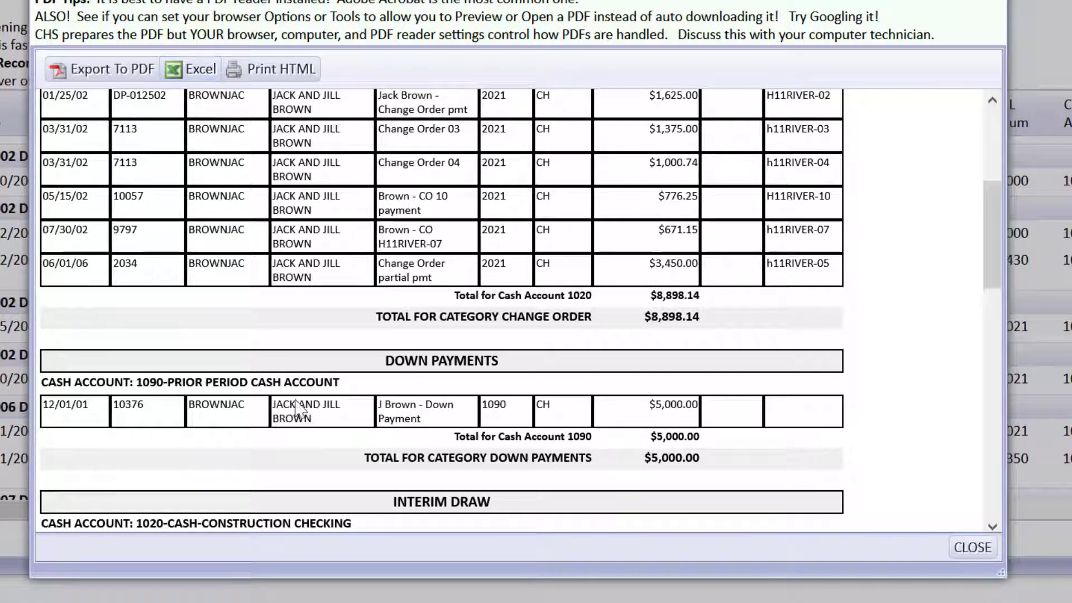
{"action": "left_click", "coordinate": [972, 548]}
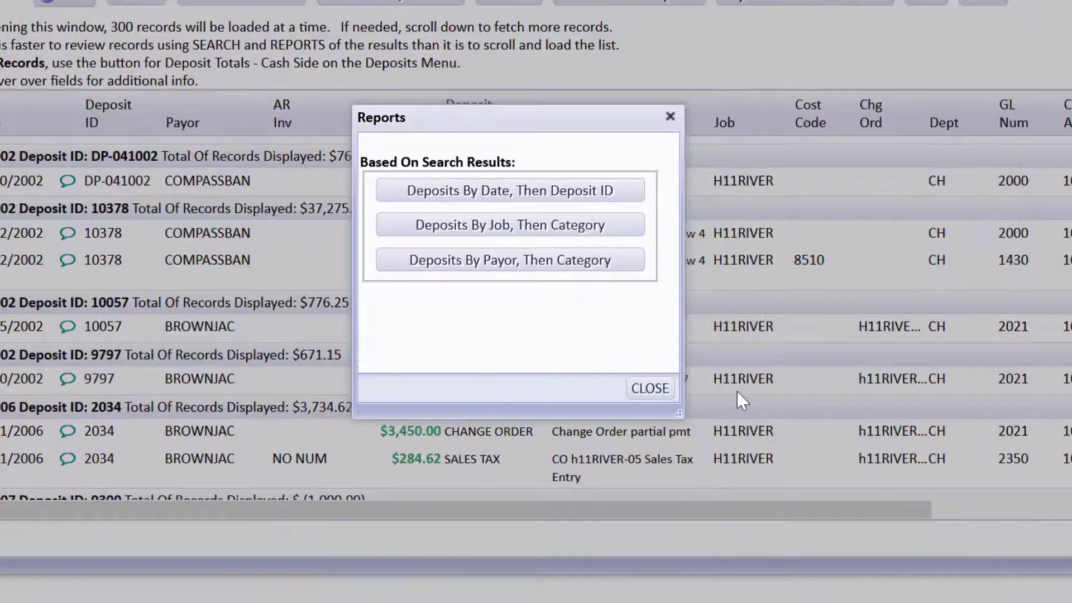
- Run the Deposits By Payor, Then Category report, examine the Compass Bank sections, and return to the Bank Deposits Menu
{"action": "left_click", "coordinate": [560, 268]}
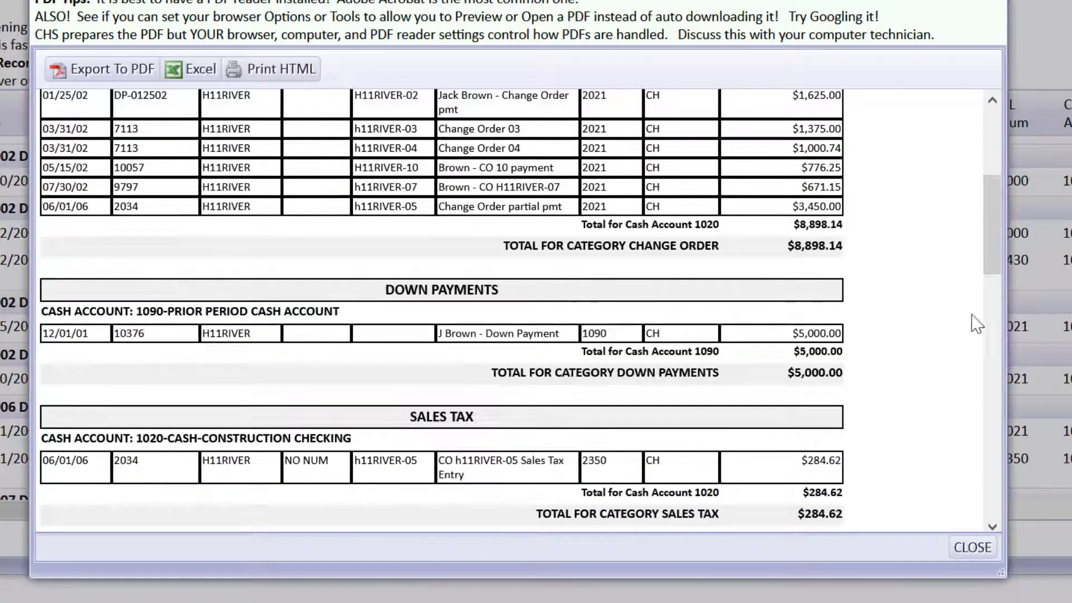
{"action": "mouse_move", "coordinate": [988, 243]}
{"action": "left_mouse_down"}
{"action": "mouse_move", "coordinate": [989, 168]}
{"action": "mouse_move", "coordinate": [994, 360]}
{"action": "left_mouse_up"}
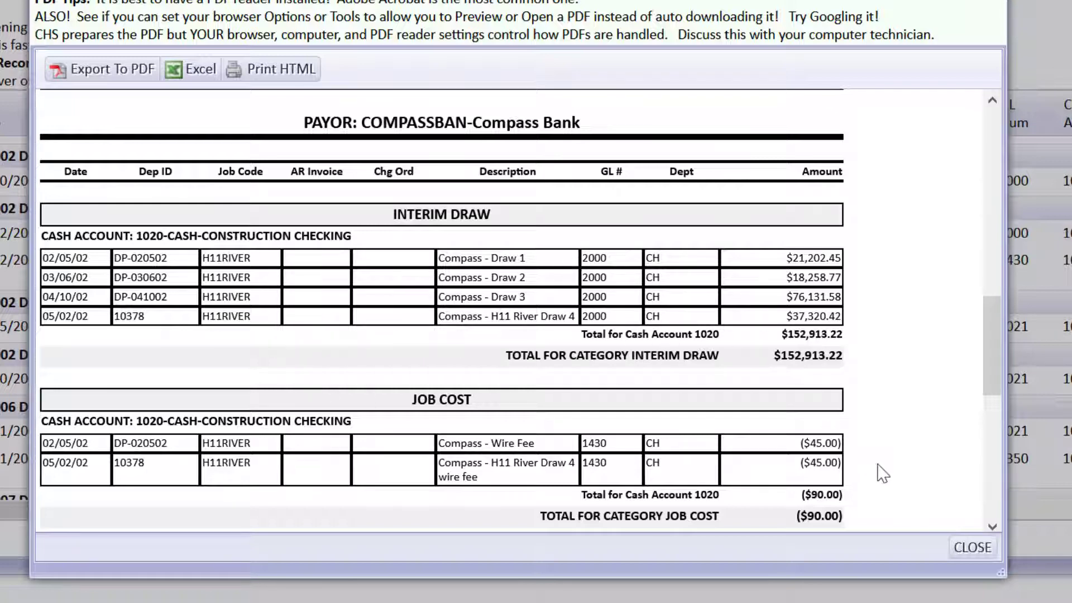
{"action": "left_click", "coordinate": [966, 548]}
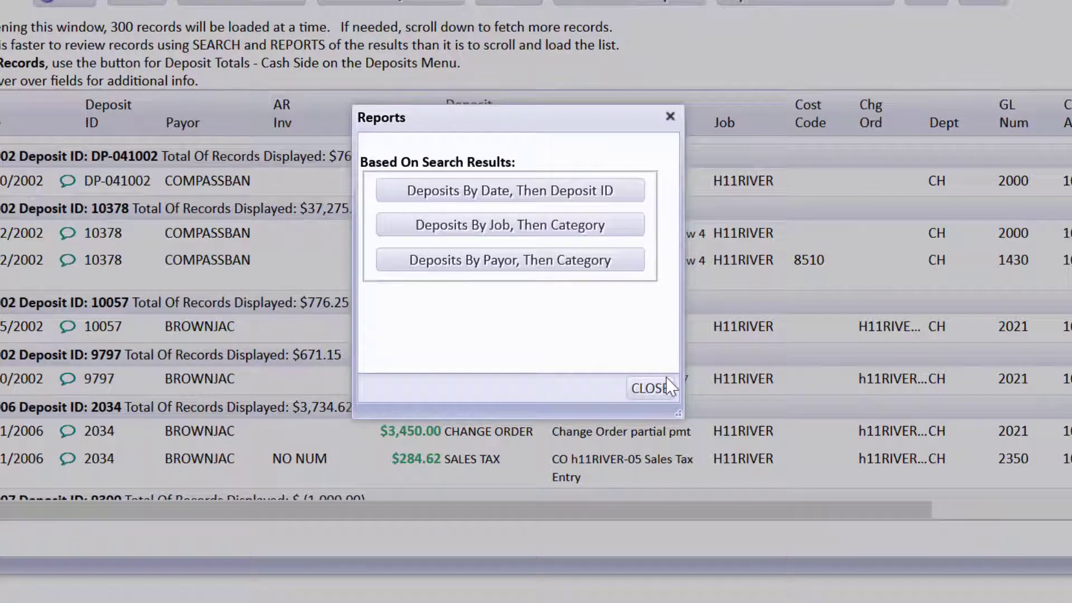
{"action": "left_click", "coordinate": [651, 389]}
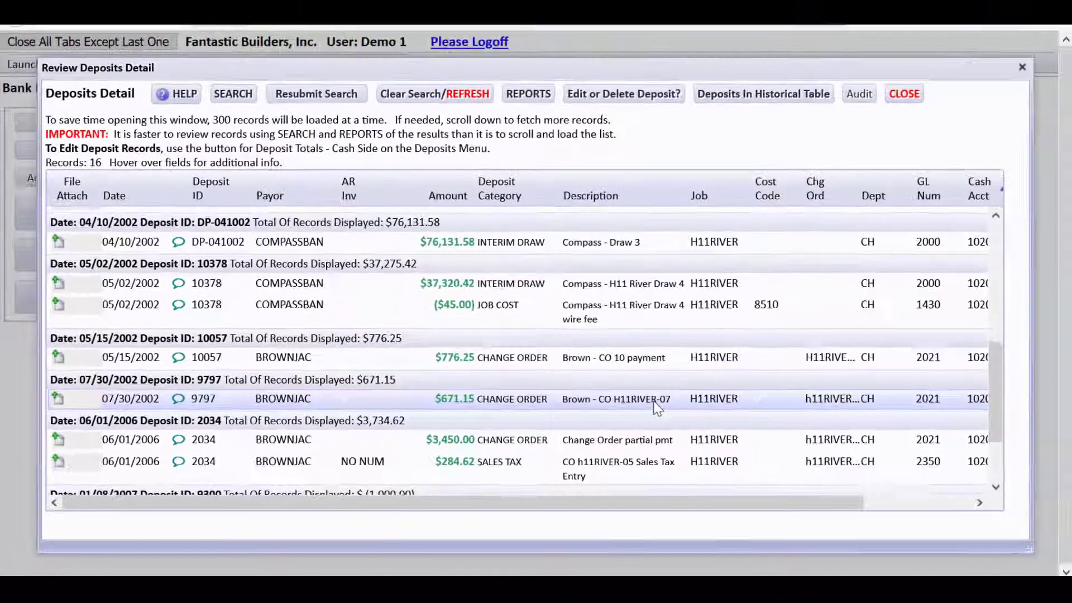
{"action": "left_click", "coordinate": [898, 100]}
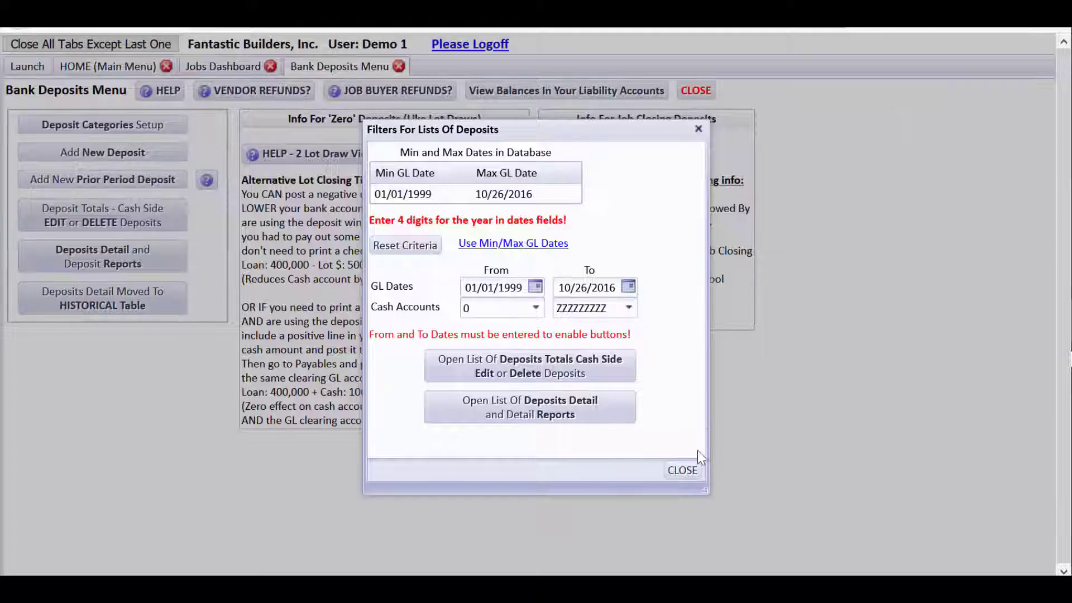
{"action": "left_click", "coordinate": [683, 470]}
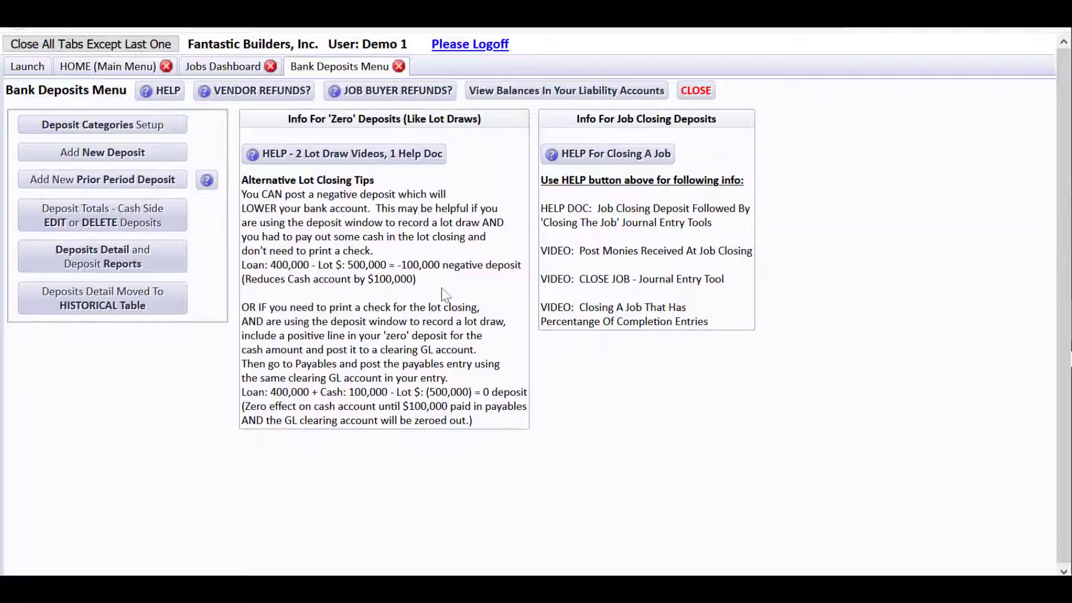
- From the Jobs Dashboard, open job H11RIVER's revenues database and examine its results report by deposit category, including the report total
{"action": "left_click", "coordinate": [212, 70]}
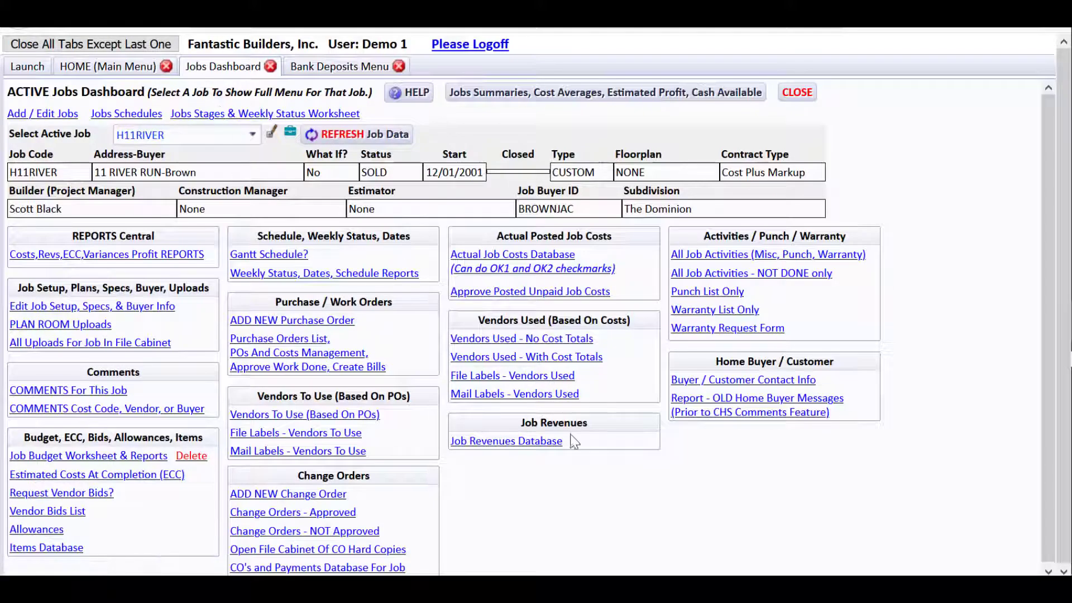
{"action": "left_click", "coordinate": [557, 444]}
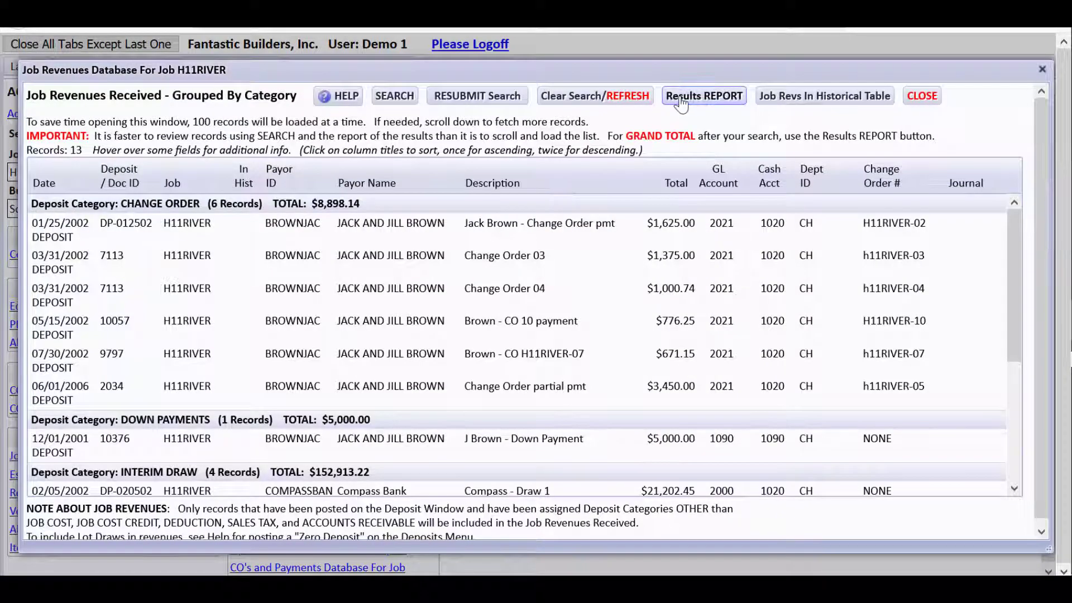
{"action": "left_click", "coordinate": [681, 96]}
{"action": "scroll", "coordinate": [942, 239], "scroll_direction": "down", "scroll_amount": 10}
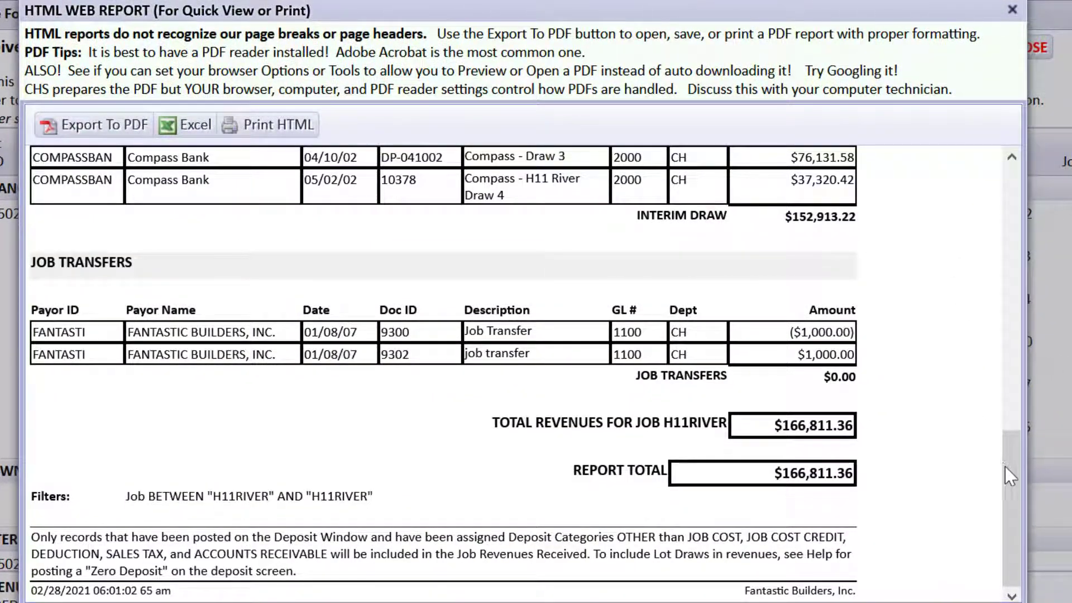
{"action": "mouse_move", "coordinate": [1005, 467]}
{"action": "left_mouse_down"}
{"action": "mouse_move", "coordinate": [1014, 475]}
{"action": "mouse_move", "coordinate": [1004, 266]}
{"action": "mouse_move", "coordinate": [985, 373]}
{"action": "left_mouse_up"}
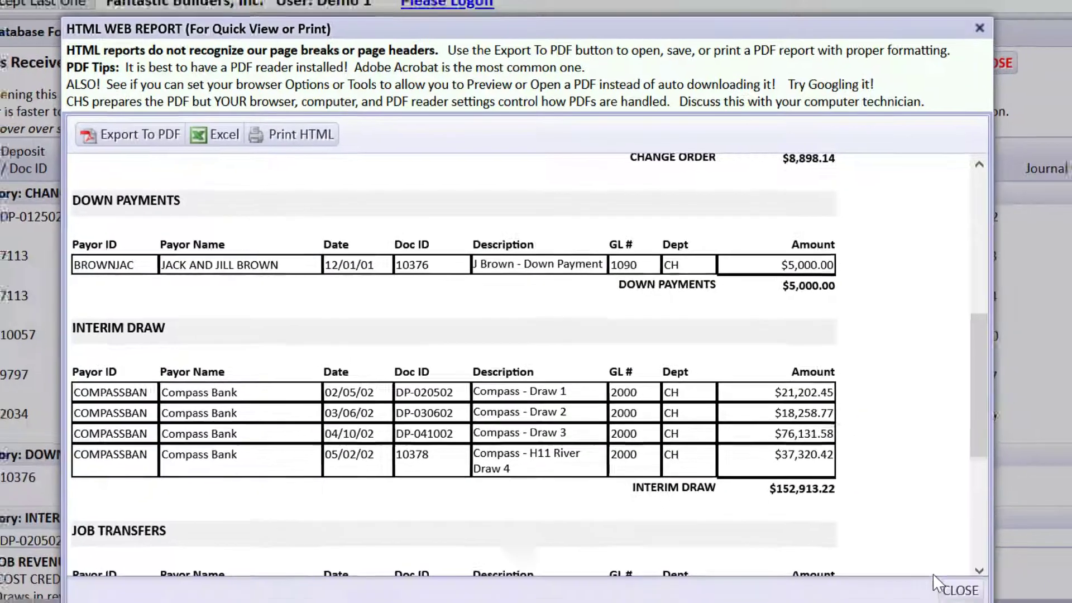
{"action": "left_click", "coordinate": [950, 581]}
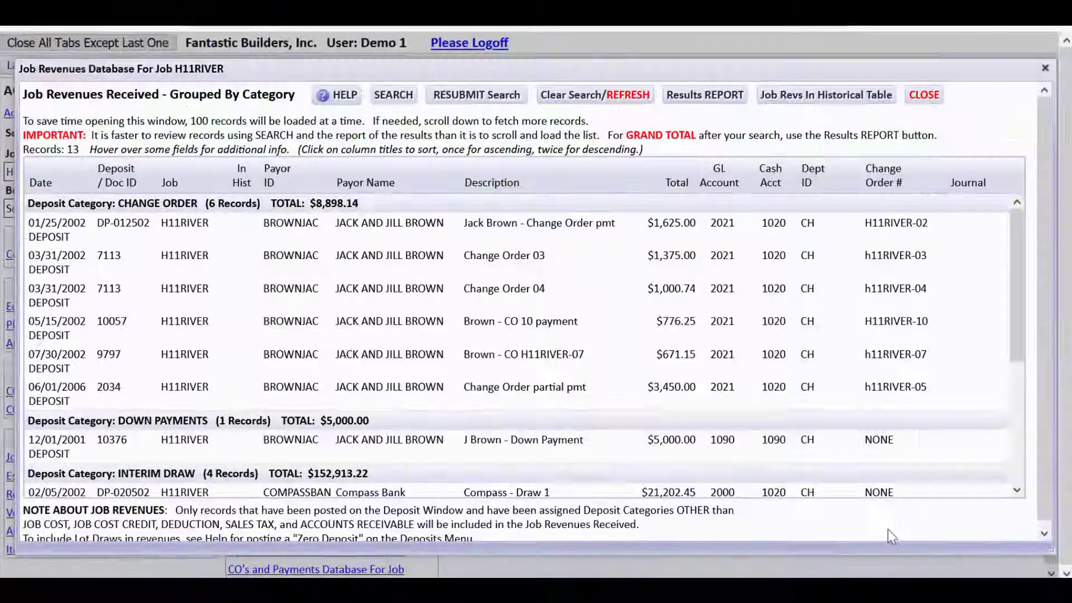
{"action": "left_click", "coordinate": [924, 95]}
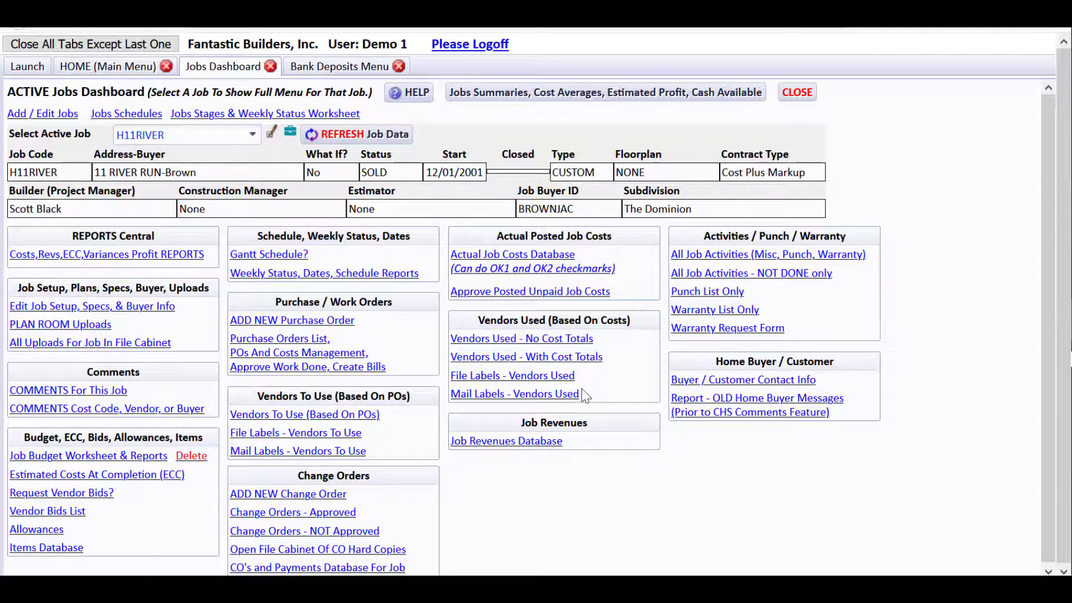
- Reopen the Job Revenues Database for H11RIVER and review the records by category and the note on excluded deposit categories
{"action": "left_click", "coordinate": [557, 443]}
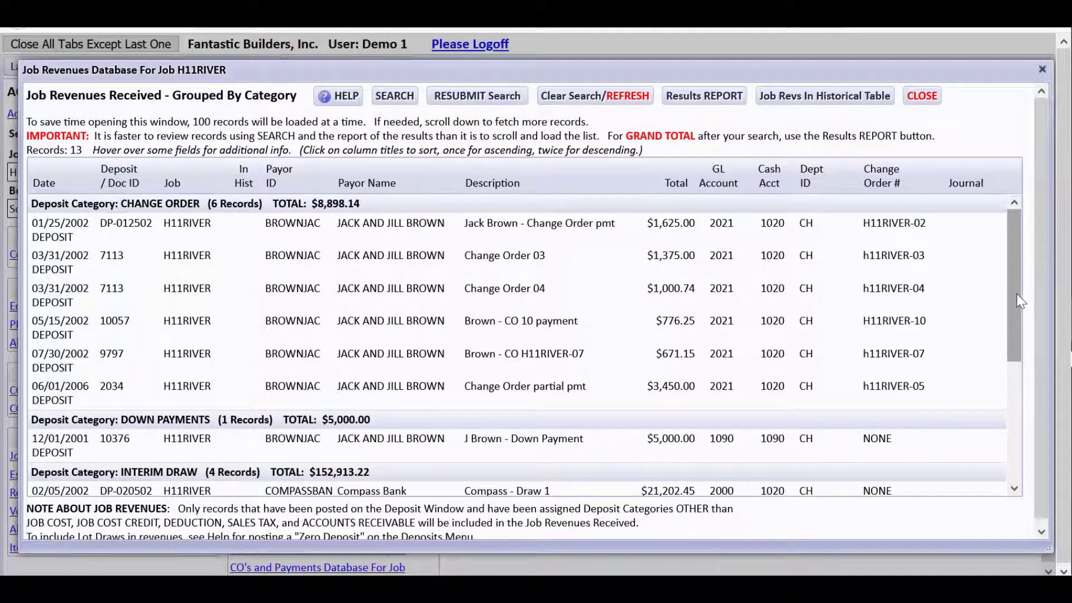
{"action": "left_click_drag", "start_coordinate": [1017, 293], "coordinate": [1012, 394]}
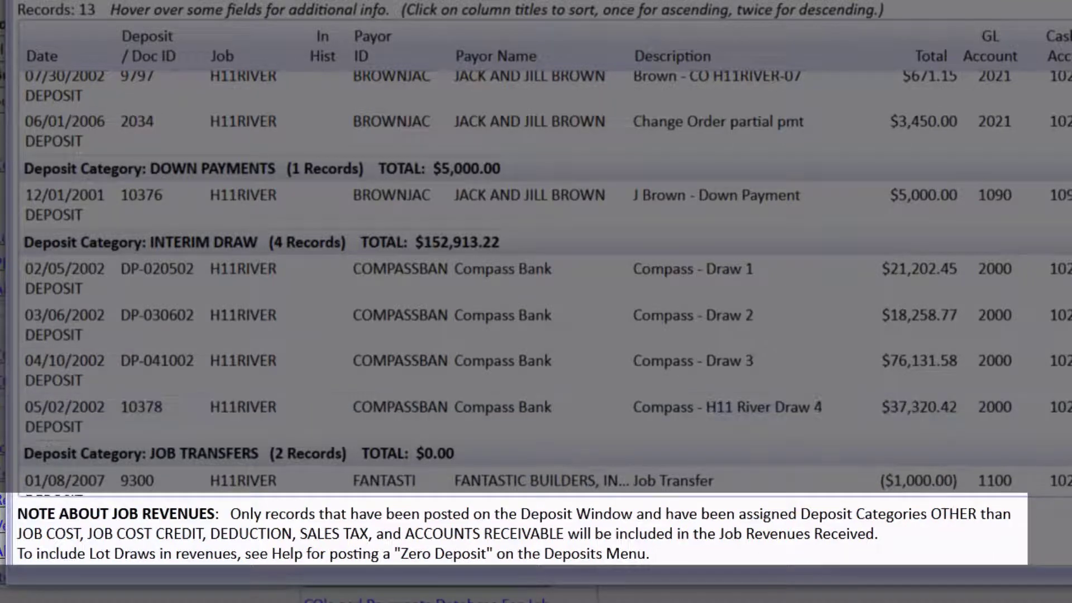
{"action": "scroll", "coordinate": [537, 279], "scroll_direction": "down", "scroll_amount": 3}
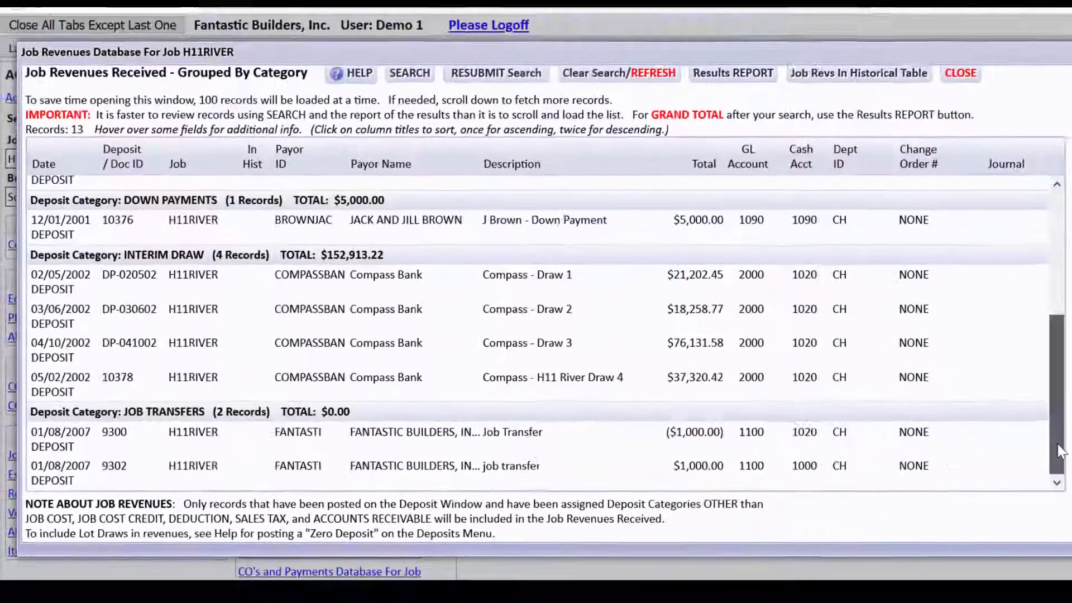
{"action": "left_click_drag", "start_coordinate": [1012, 413], "coordinate": [1007, 291]}
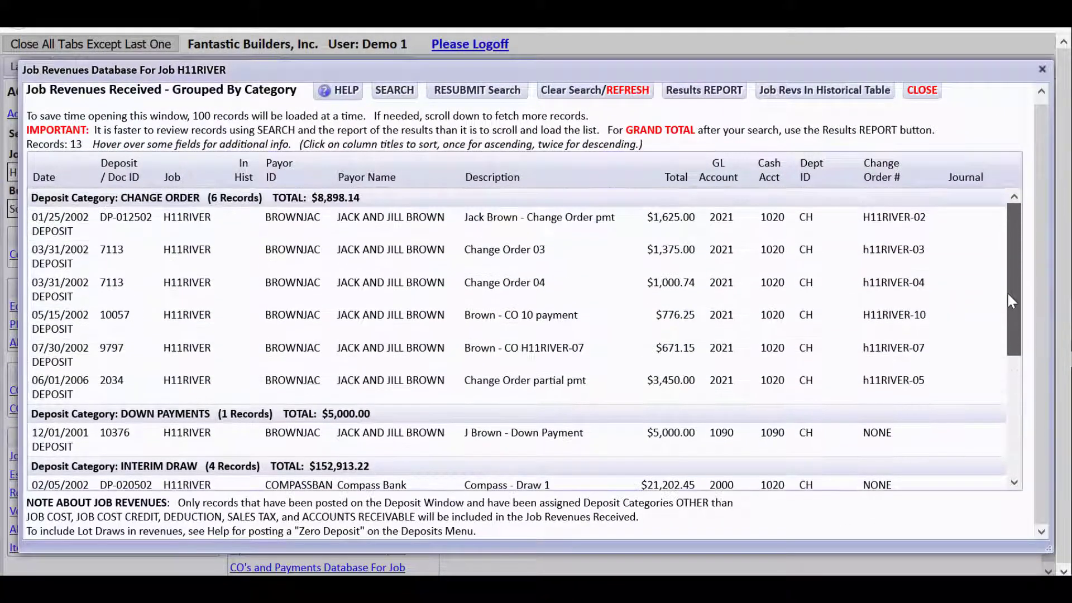
{"action": "left_click", "coordinate": [920, 96]}
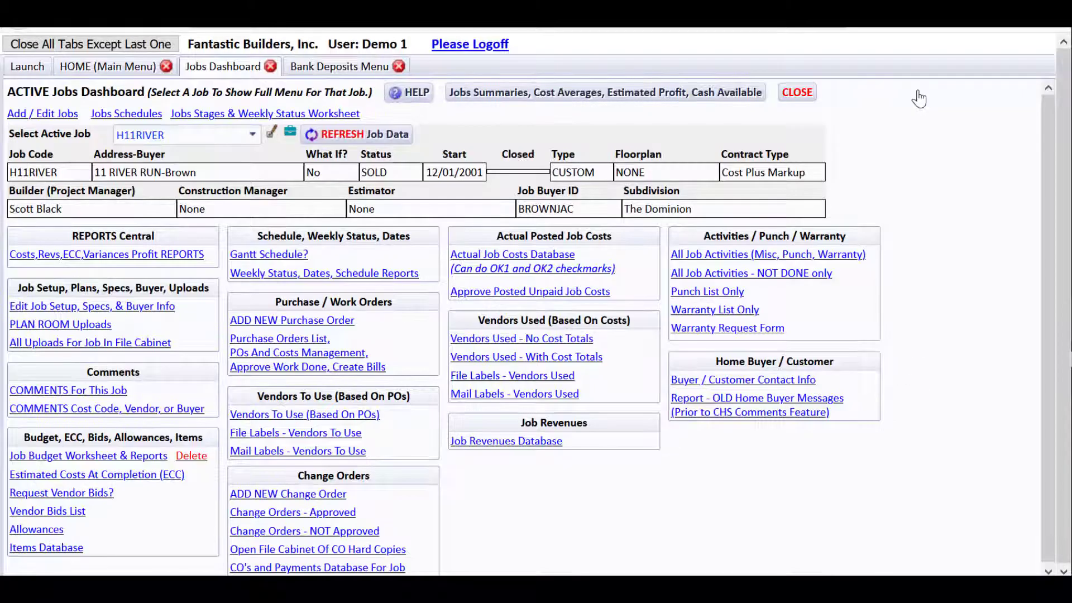